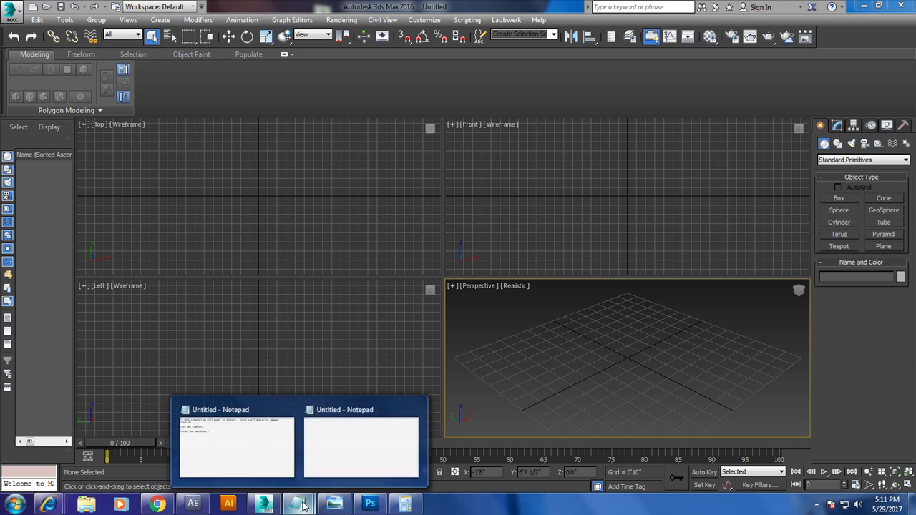
Type 'In this tutorial we will model a medical table in 3dsmax. Lets get started.' in Notepad, fixing the typo, then minimize it
click(361, 440)
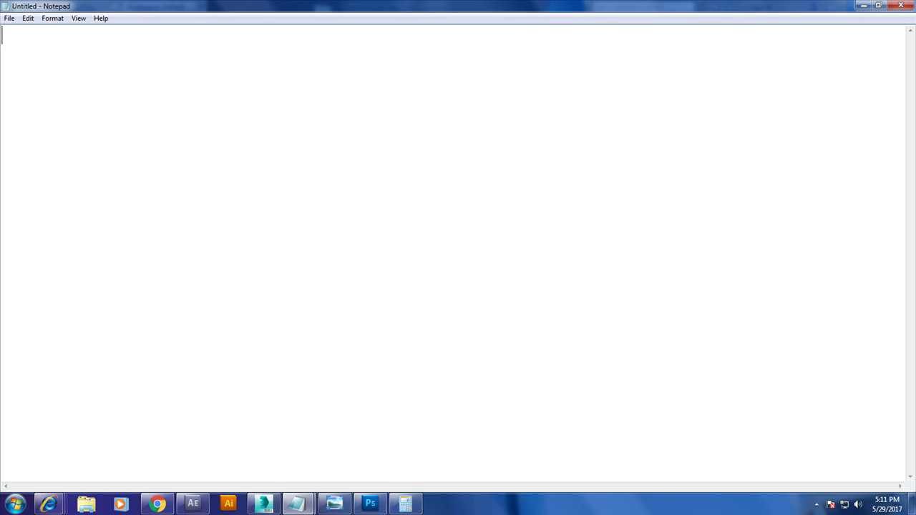
text(In this t)
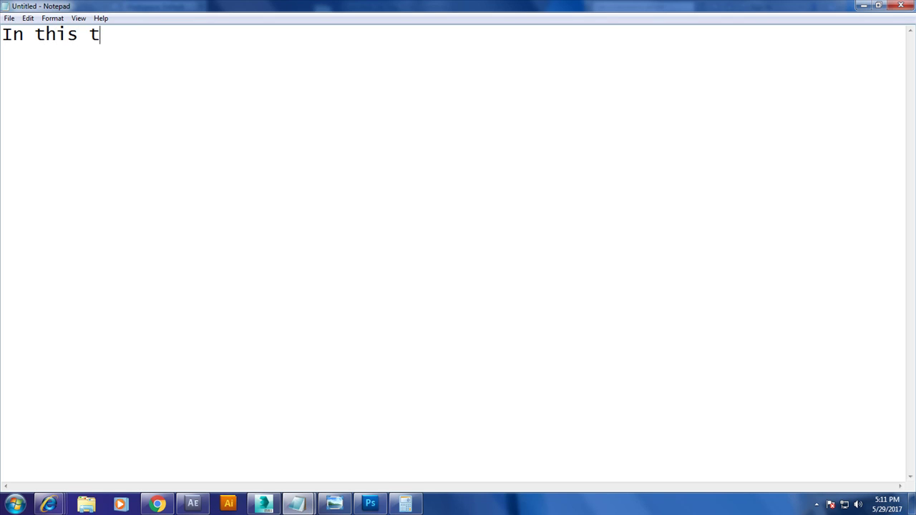
text(utorial we wi)
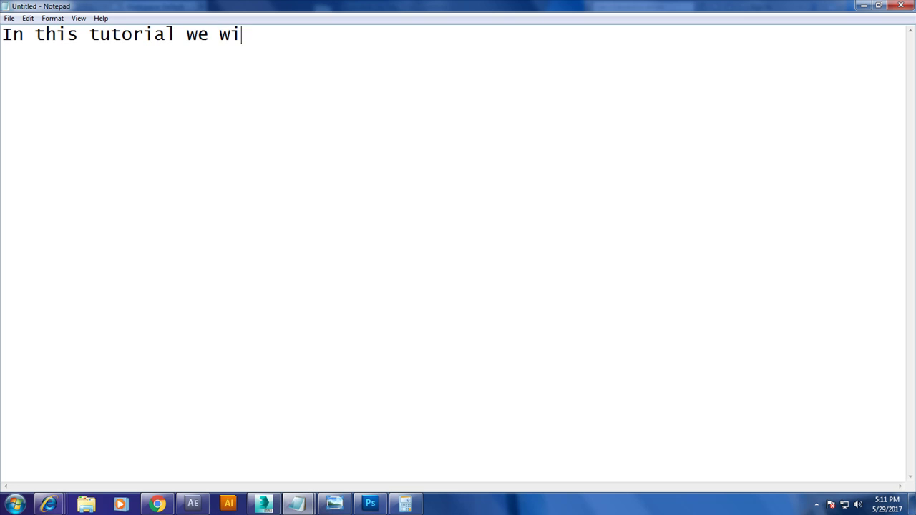
text(ll model a )
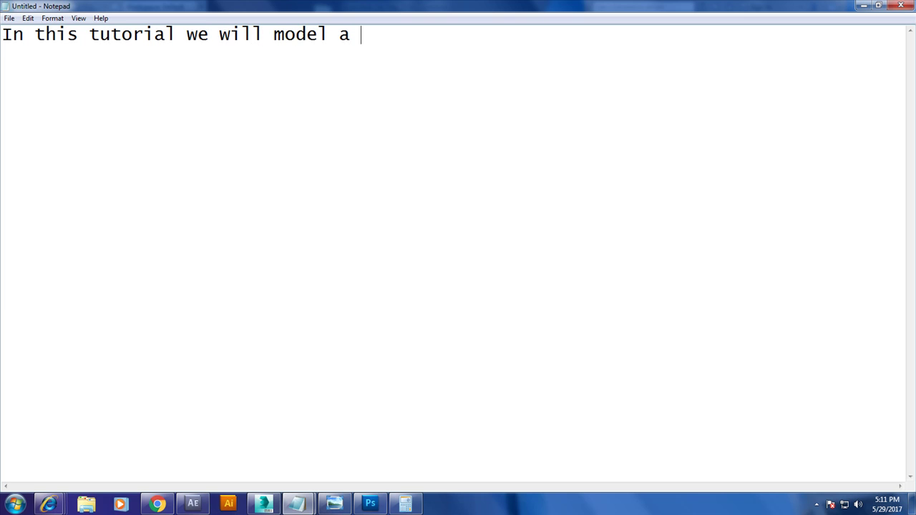
text(m)
text(odical)
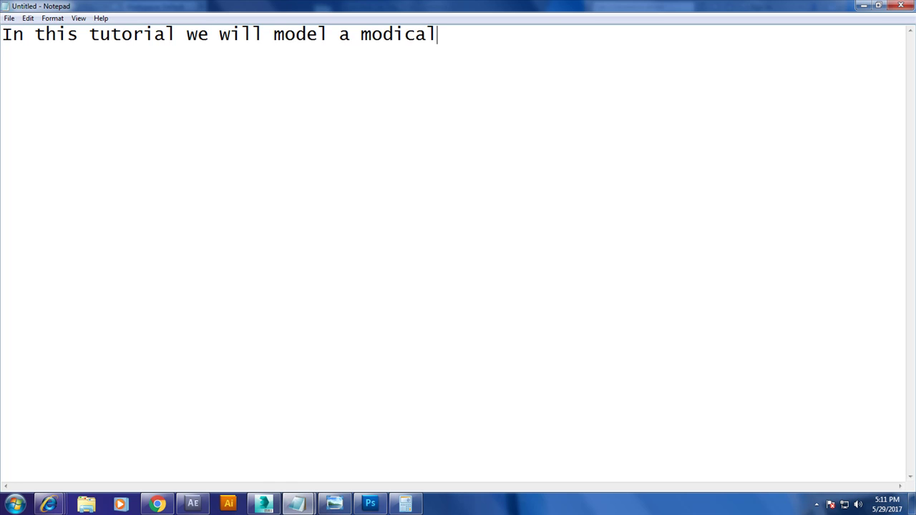
key(BackSpace)
key(BackSpace)
key(BackSpace)
key(BackSpace)
key(BackSpace)
key(BackSpace)
text(edi)
text(cal table )
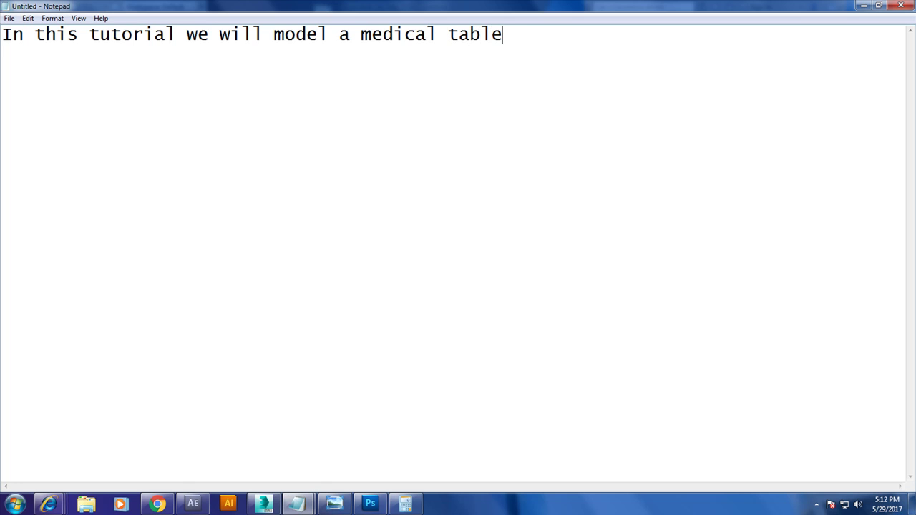
text(in 3dsma)
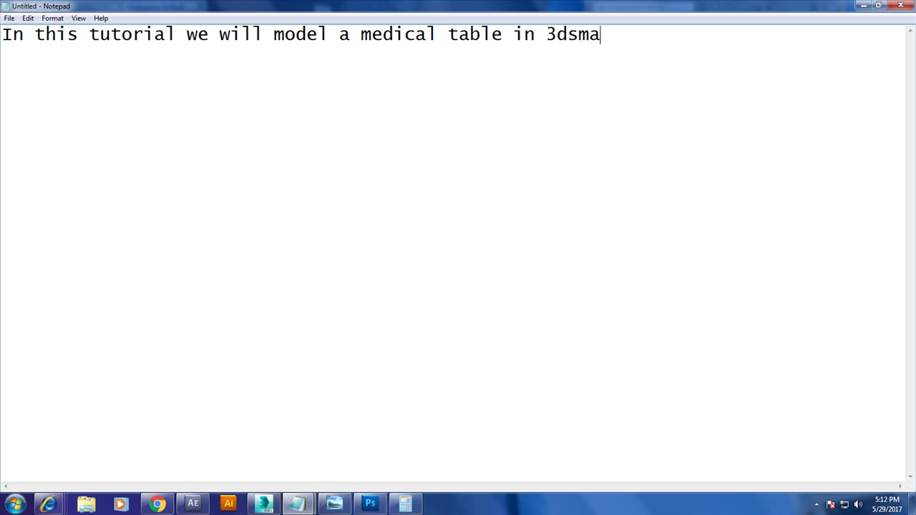
text(x.  )
text(Le)
text(ts get starte)
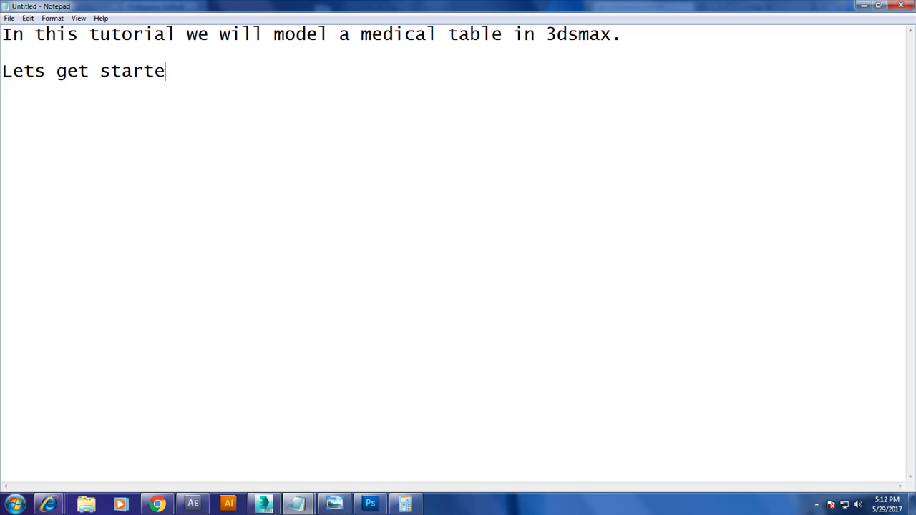
text(d..)
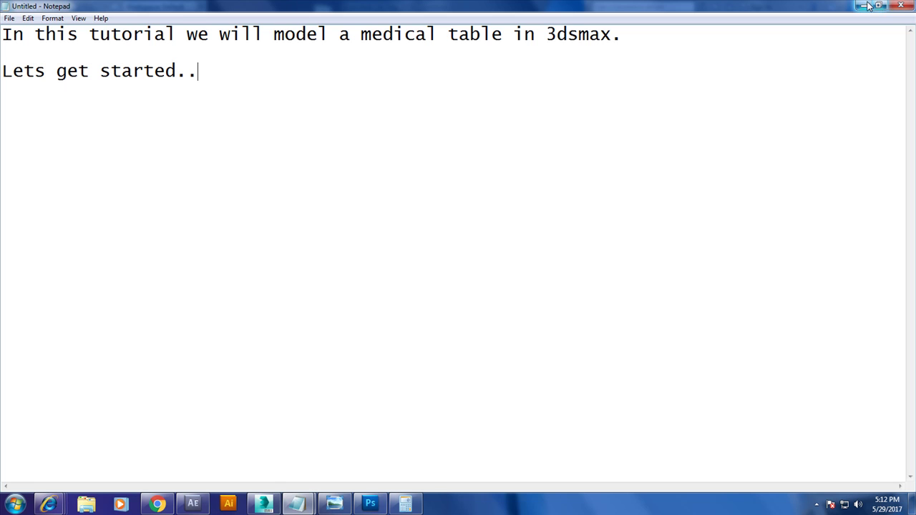
click(864, 6)
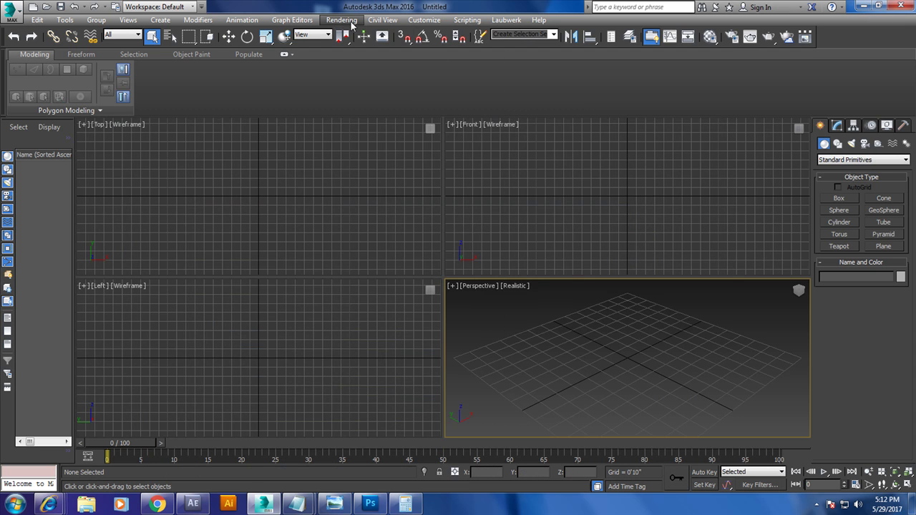
Open medical table04.jpg from the desktop as a reference image and move its window aside
click(341, 19)
click(385, 336)
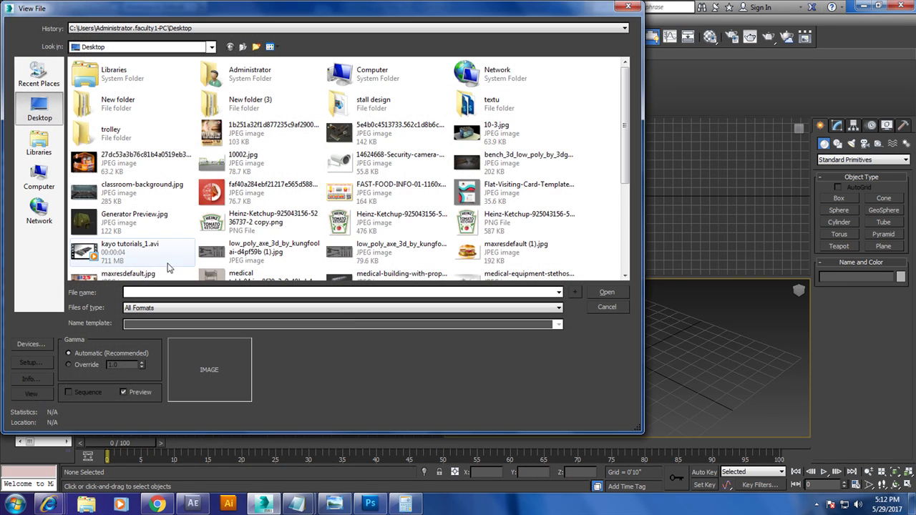
click(350, 134)
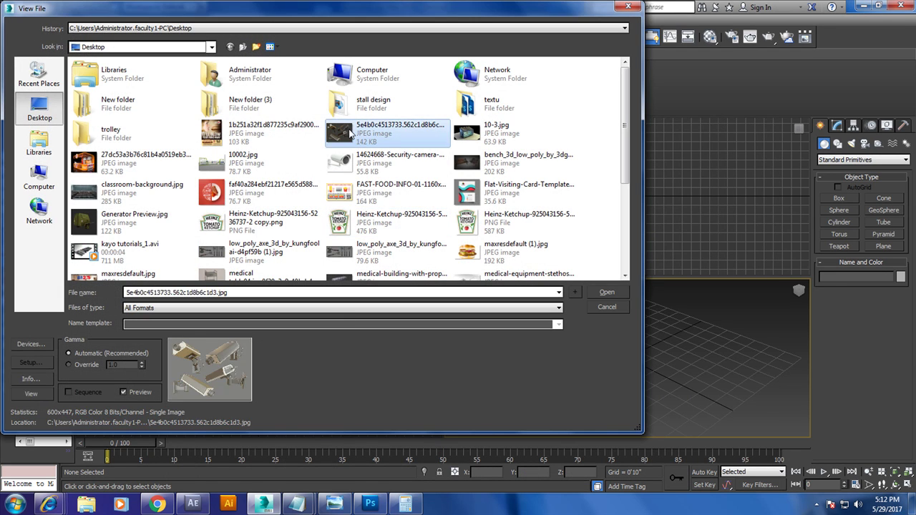
key(m)
key(m)
key(m)
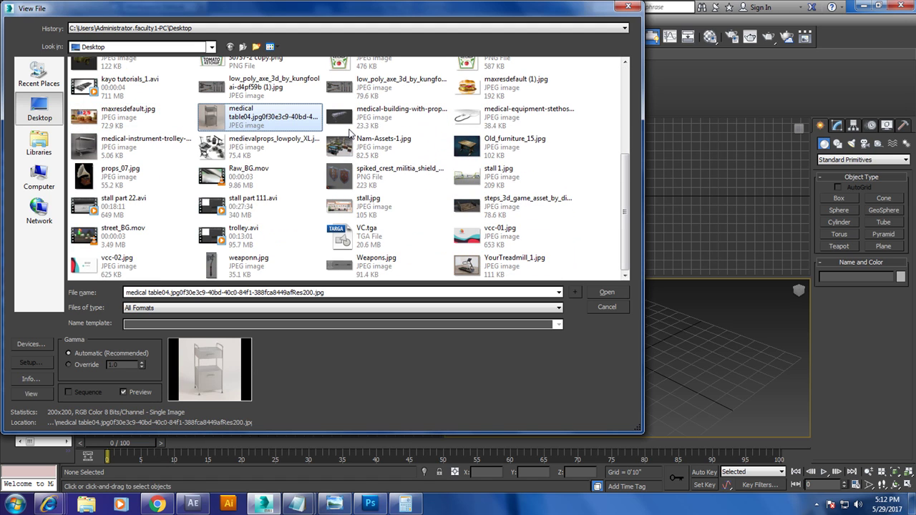
double_click(279, 124)
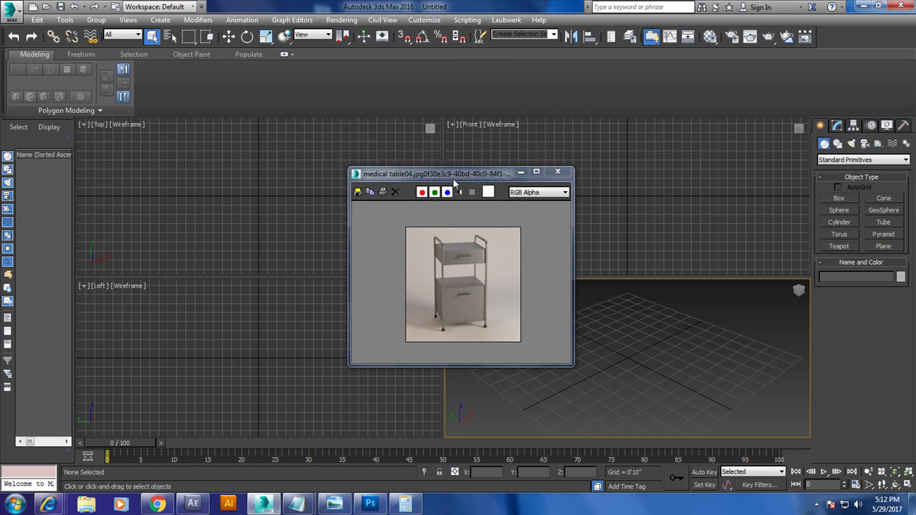
drag(453, 180, 279, 153)
Maximize the Front viewport to fill the viewport area
scroll(242, 263, up, 1)
scroll(243, 263, down, 1)
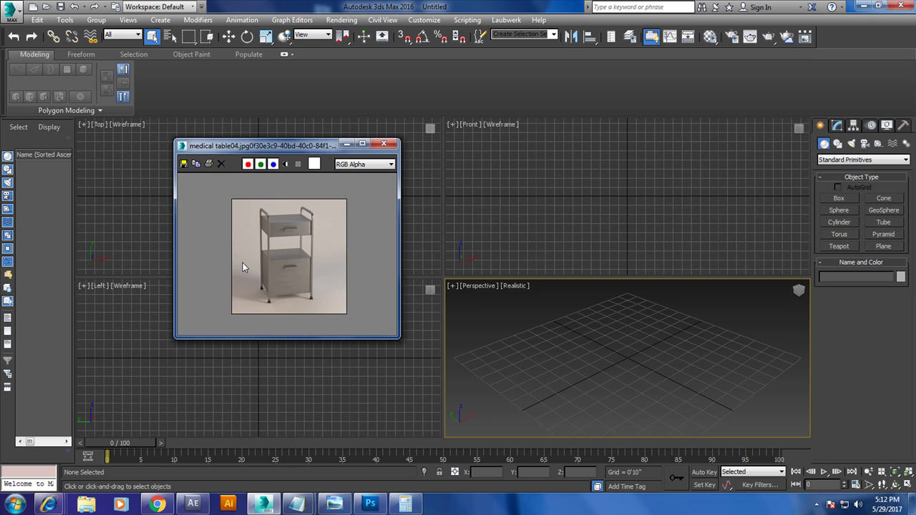
click(564, 218)
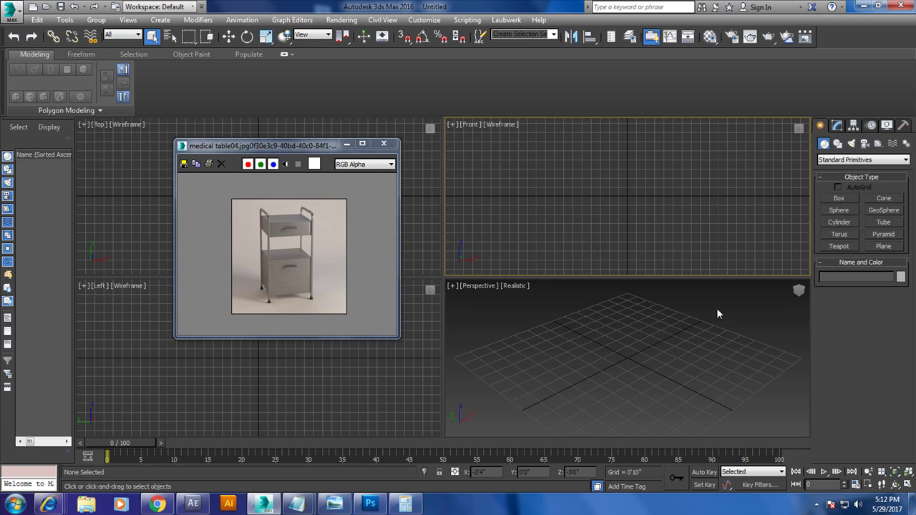
key(alt+w)
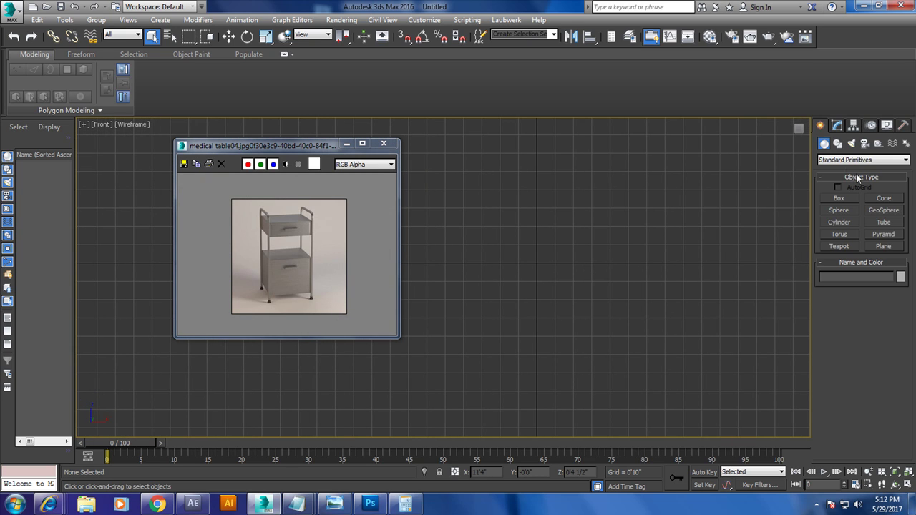
Draw a Line through bottom-left, top-left, top-right and bottom-right points, forming an upside-down U frame
click(838, 145)
click(839, 207)
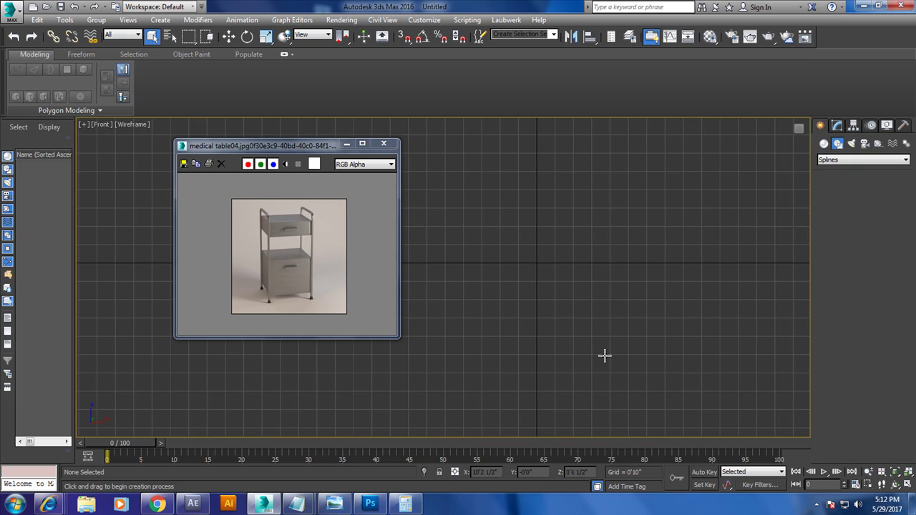
click(474, 406)
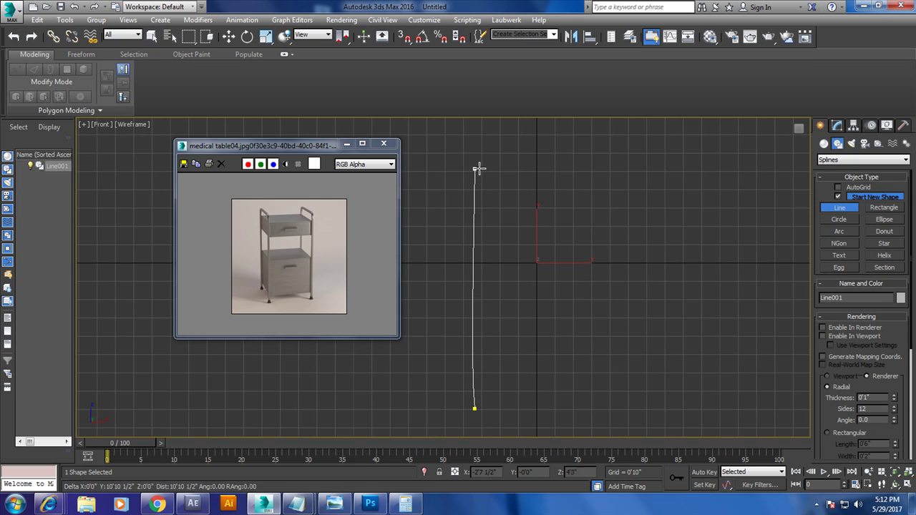
right_click(479, 169)
click(456, 414)
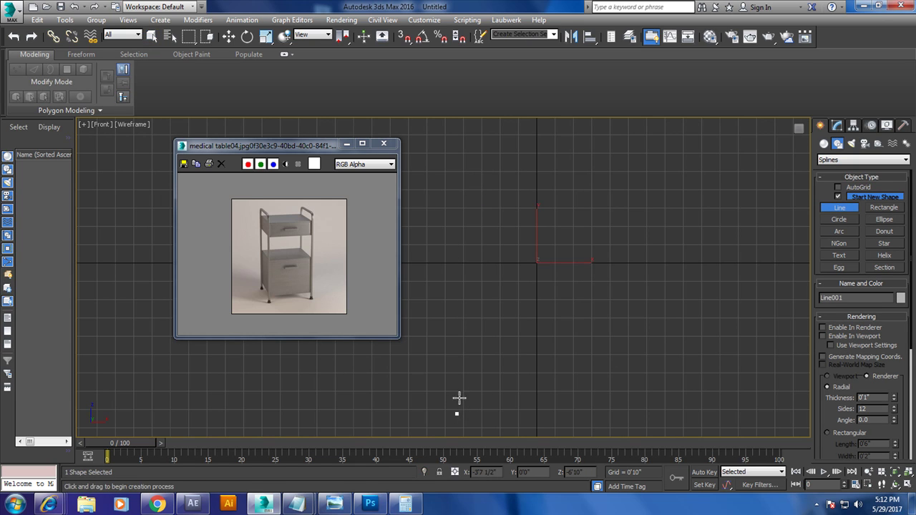
shift+click(464, 139)
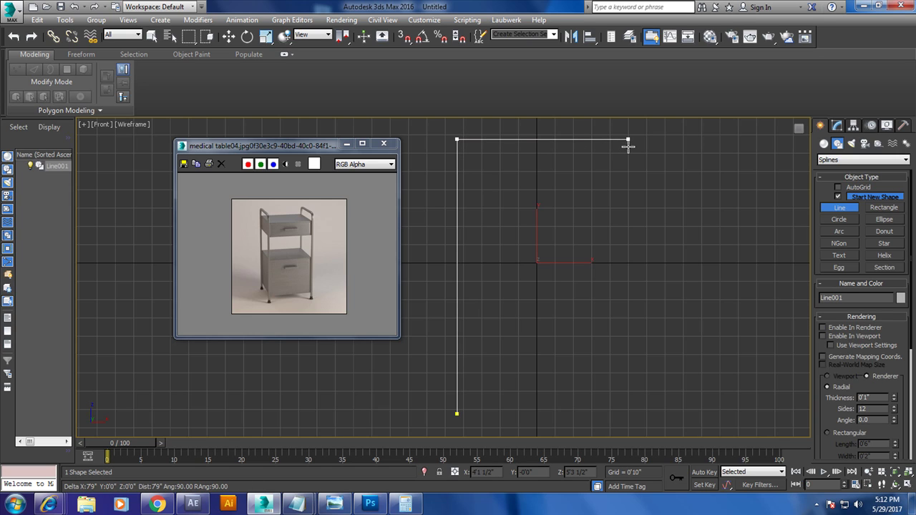
shift+click(637, 146)
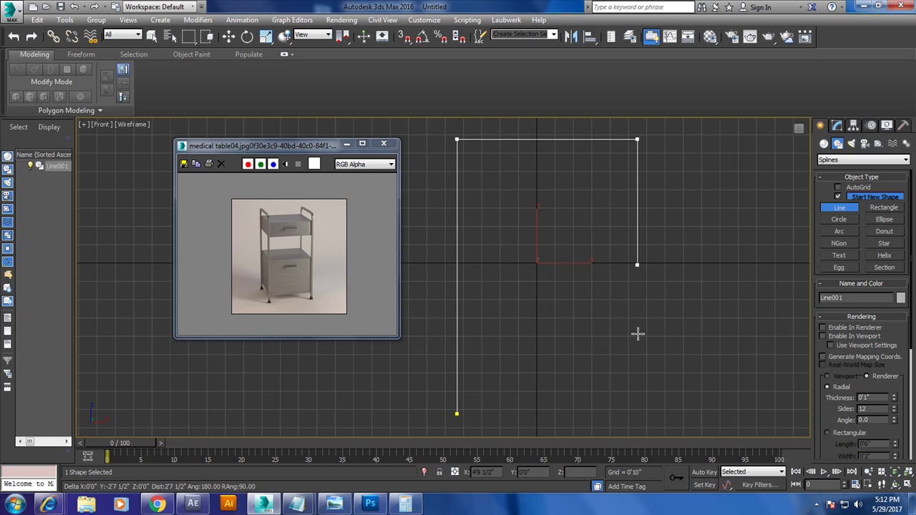
shift+click(634, 414)
right_click(634, 414)
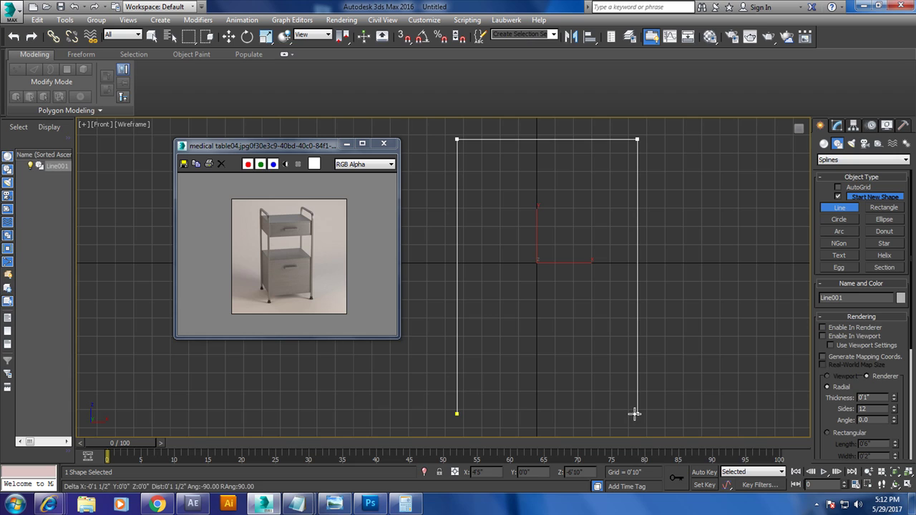
Select Line001's two top vertices and fillet them to 0'10"
key(w)
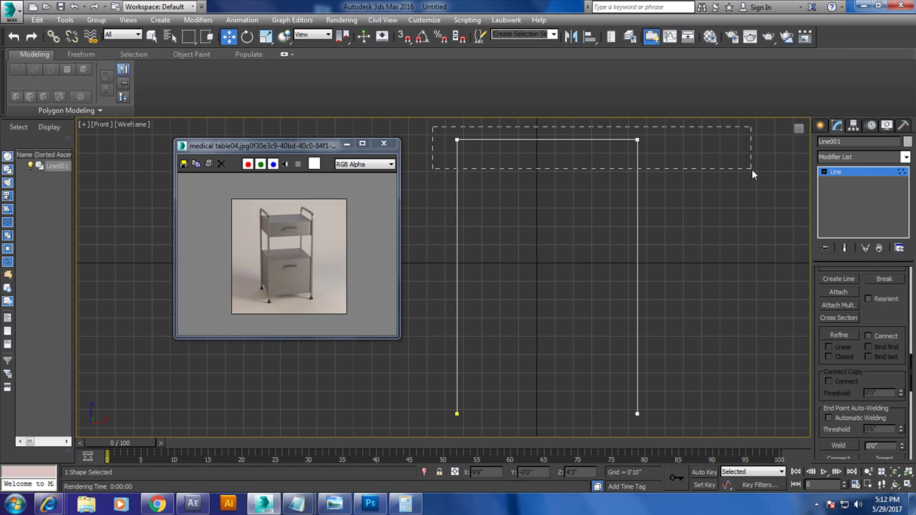
drag(751, 169, 753, 171)
scroll(839, 303, down, 5)
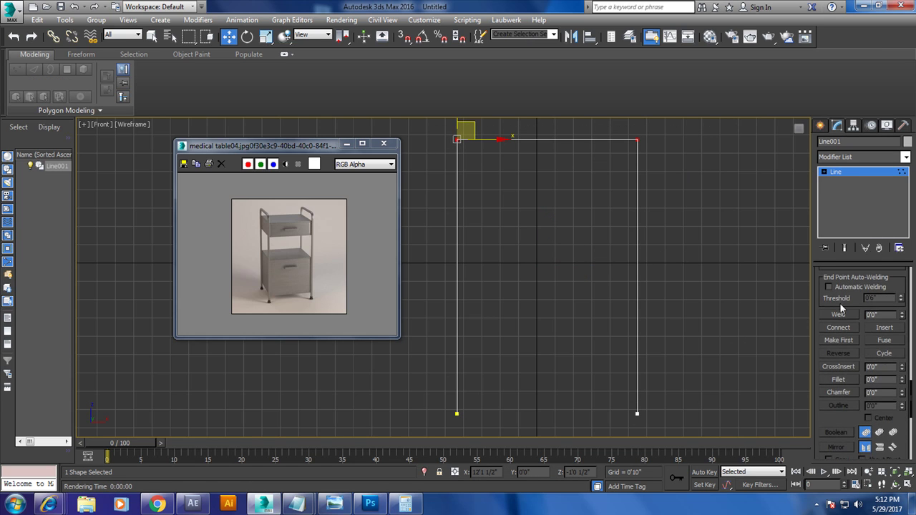
click(839, 379)
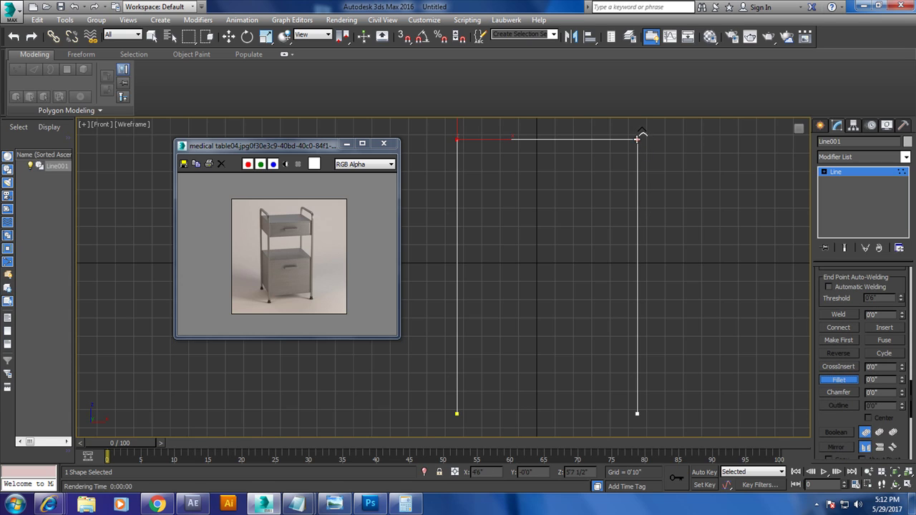
drag(637, 139, 632, 121)
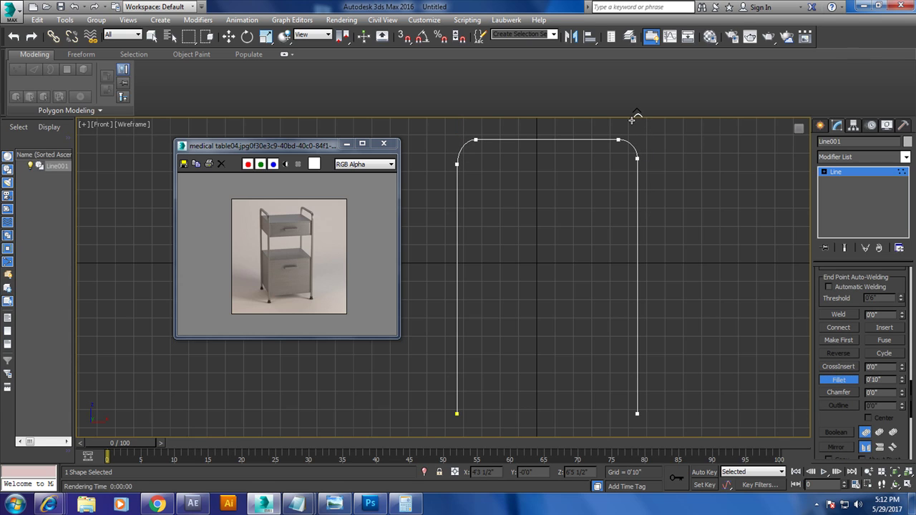
click(857, 173)
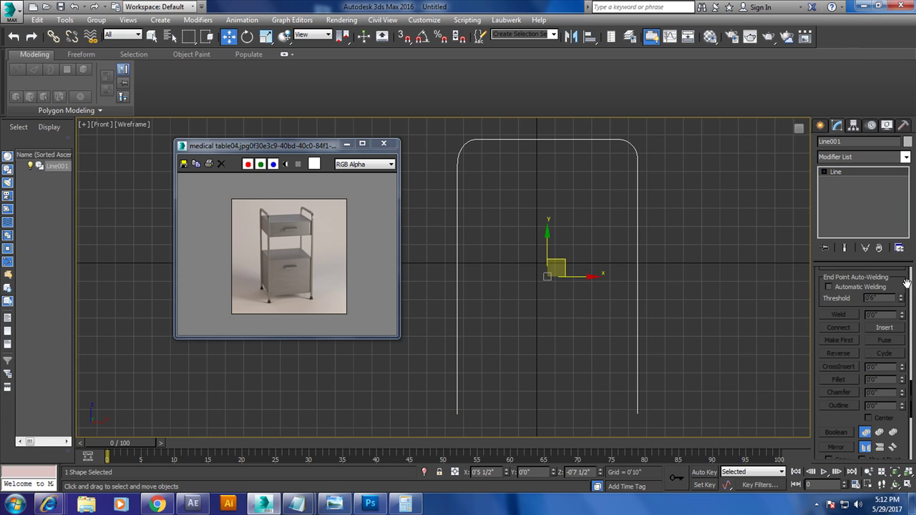
scroll(823, 298, up, 3)
Enable the frame line's rendering in the viewport and maximize the Perspective view
scroll(824, 298, up, 2)
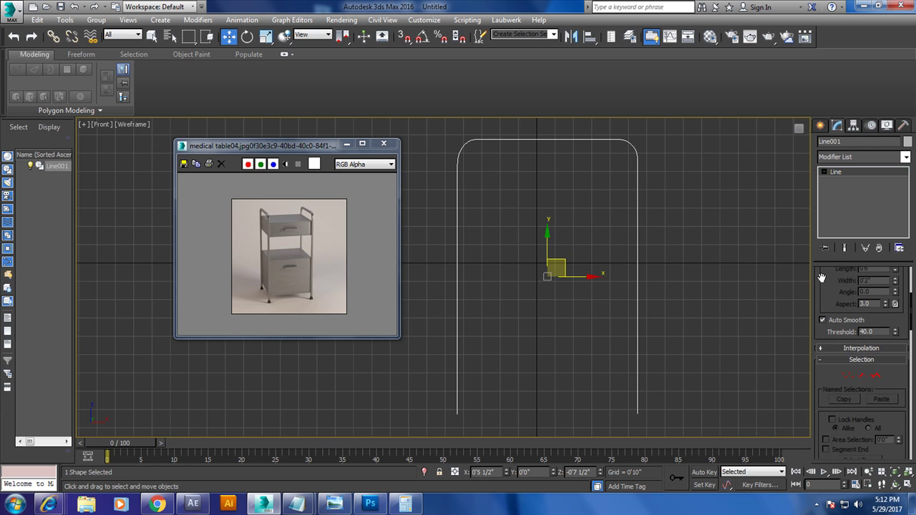
scroll(830, 298, up, 3)
scroll(836, 299, up, 2)
click(843, 287)
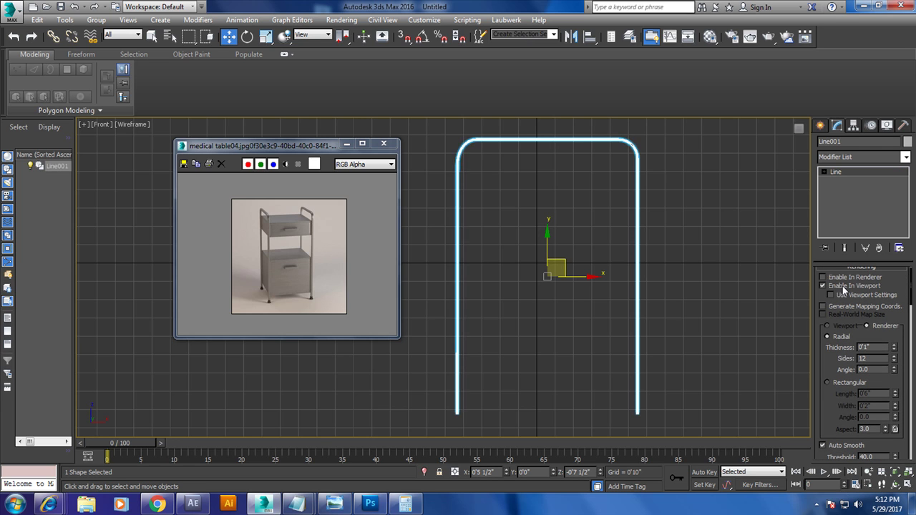
key(alt+w)
click(614, 322)
key(alt+w)
mouse_move(564, 313)
middle_down()
mouse_move(609, 343)
mouse_move(666, 355)
middle_up()
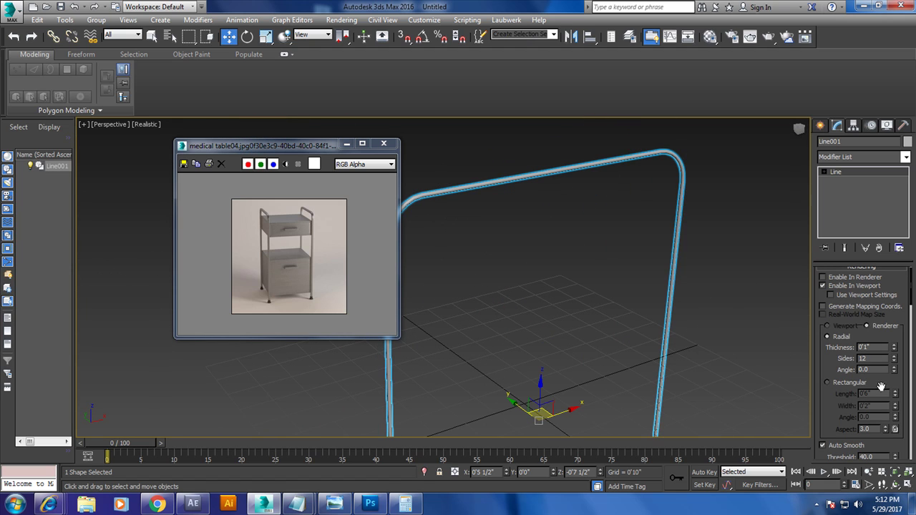
Set the tube thickness to 0'2" and move the frame up and along Y
drag(893, 345, 890, 262)
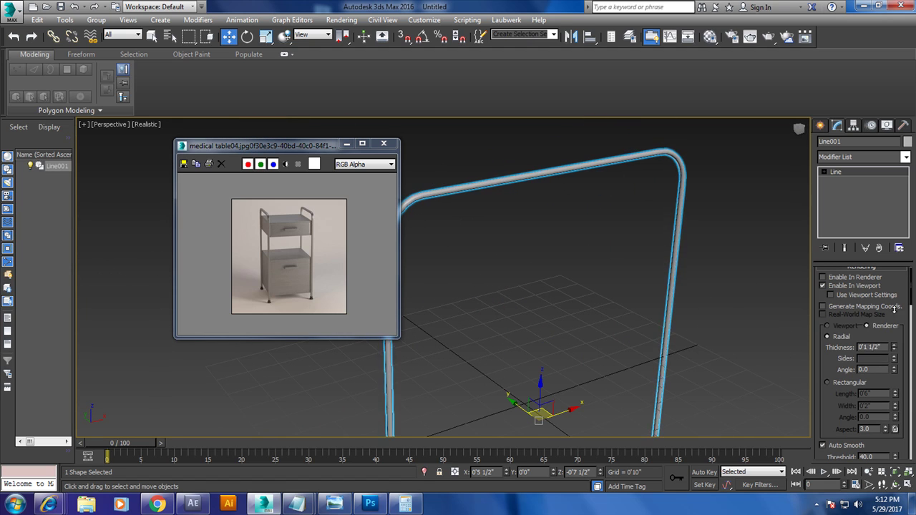
key(z)
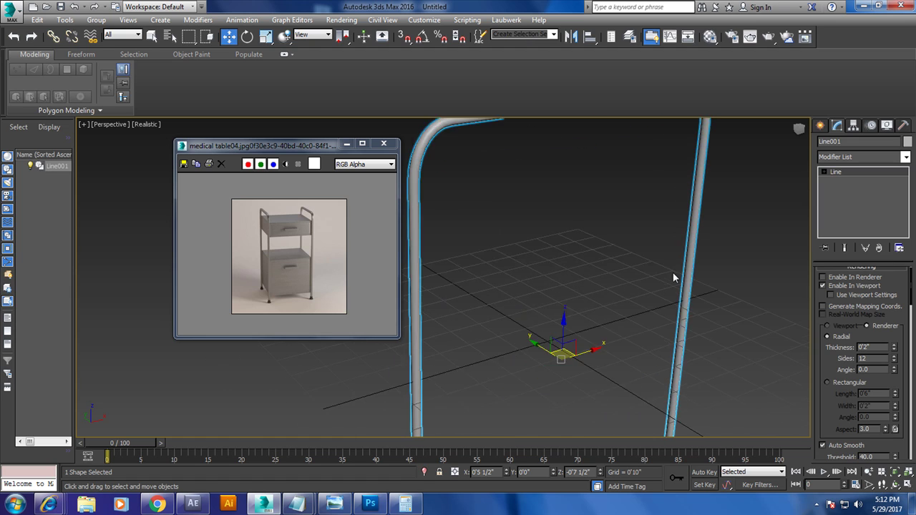
drag(623, 281, 616, 156)
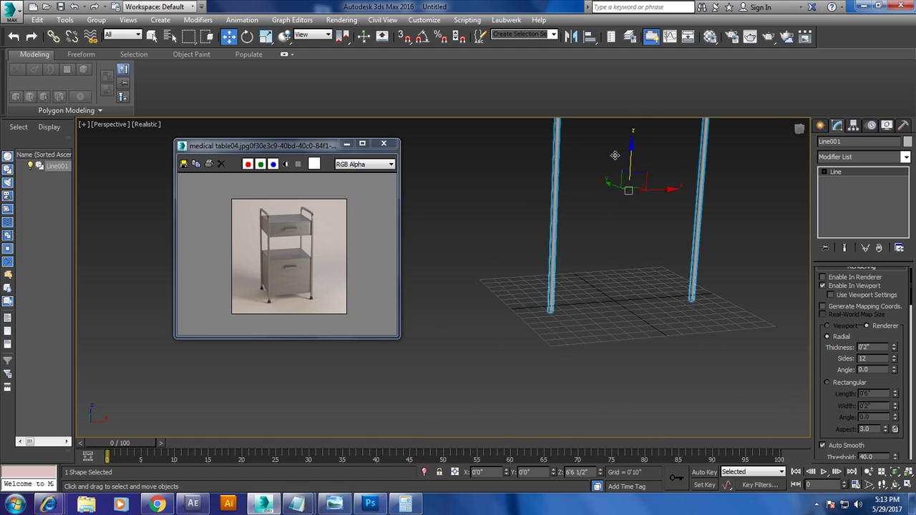
mouse_move(641, 241)
alt+middle_down()
mouse_move(649, 382)
mouse_move(668, 372)
alt+middle_up()
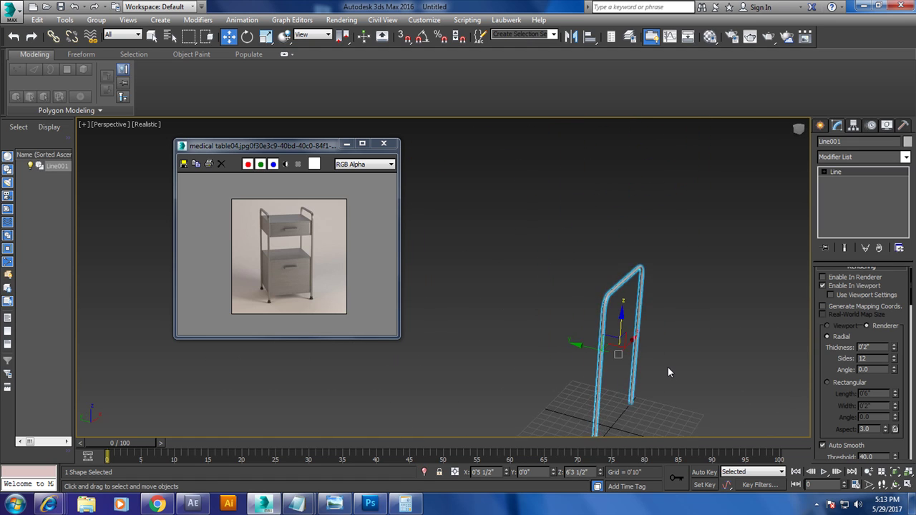
drag(590, 349, 650, 276)
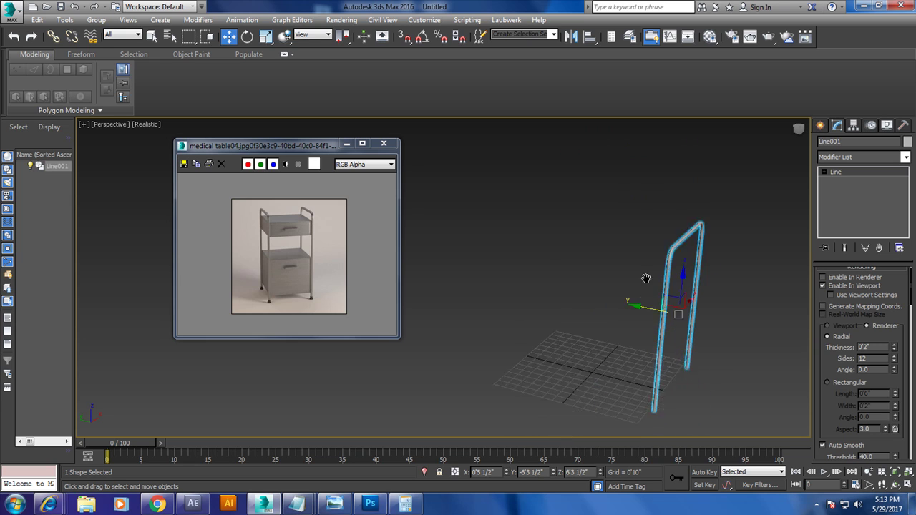
middle_drag(647, 351, 642, 289)
Clone the frame sideways into a parallel copy, Line002, and check both frames in the Front and Left views
shift+drag(644, 278, 534, 266)
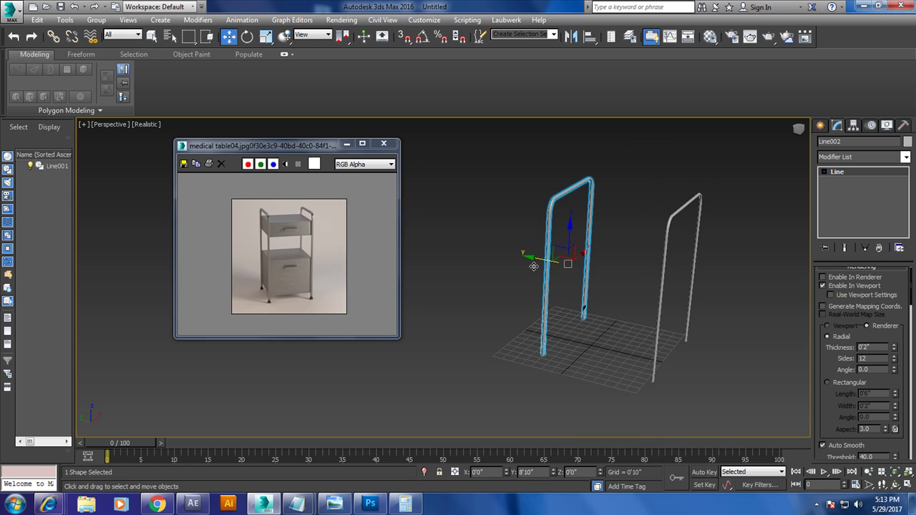
click(463, 306)
key(alt+w)
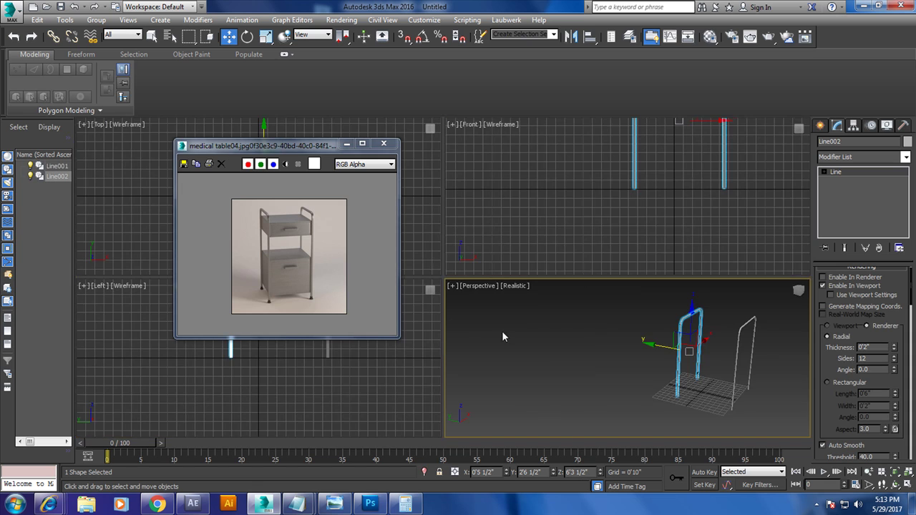
middle_click(628, 234)
key(alt+w)
middle_drag(382, 401, 397, 416)
key(alt+w)
middle_click(390, 411)
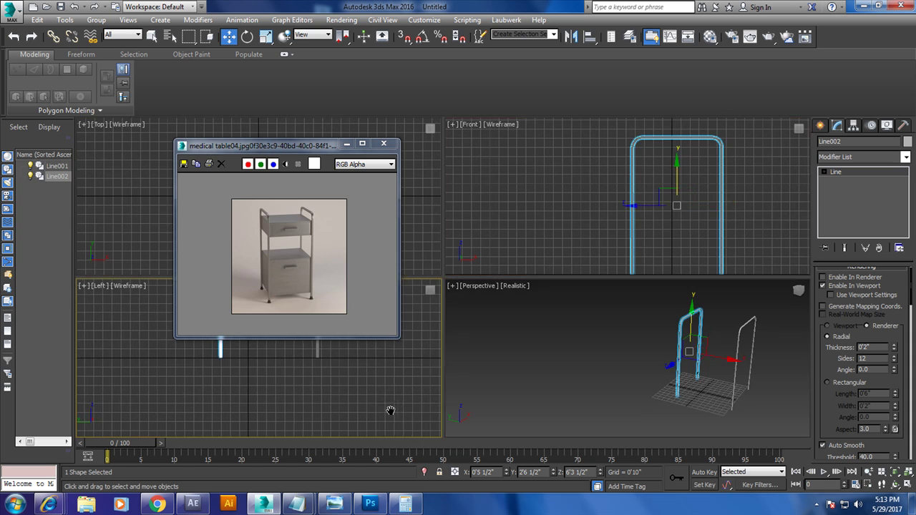
key(alt+w)
mouse_move(531, 353)
middle_down()
mouse_move(593, 343)
mouse_move(568, 327)
middle_up()
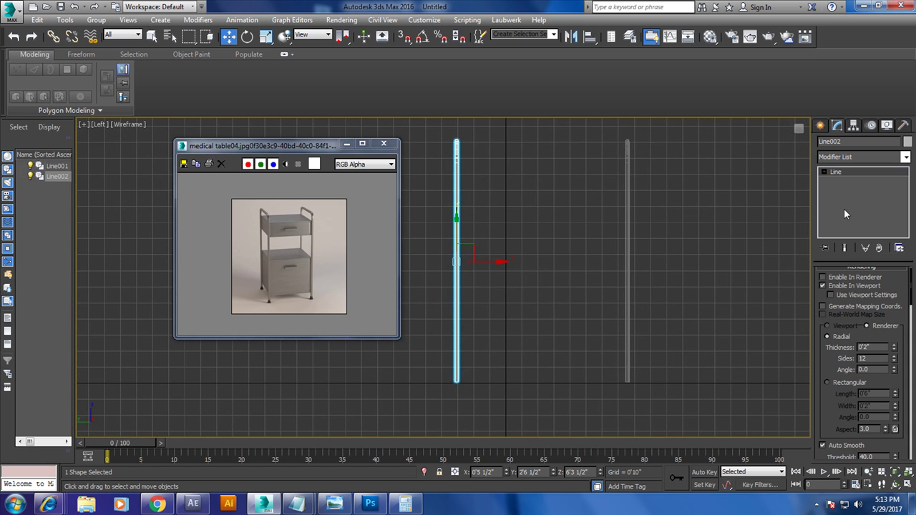
click(820, 127)
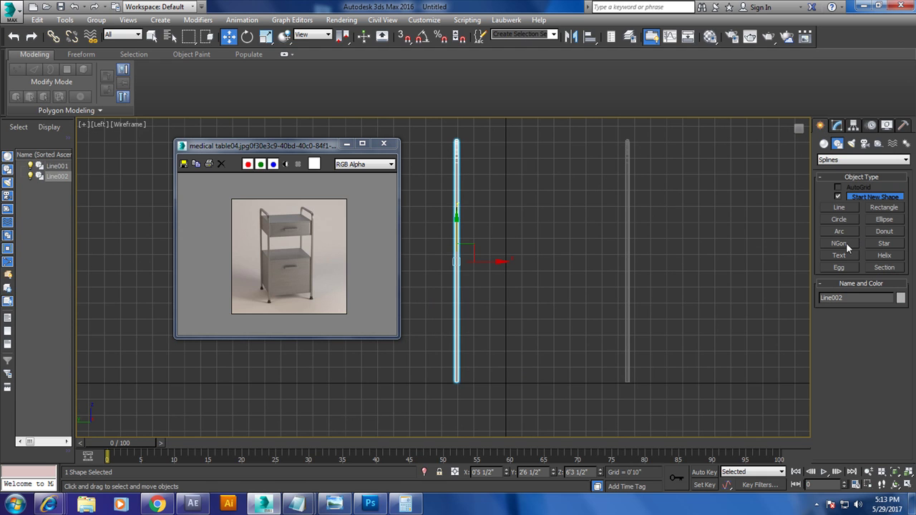
click(823, 144)
In the maximized Top view, draw a box base spanning between both frames
click(838, 198)
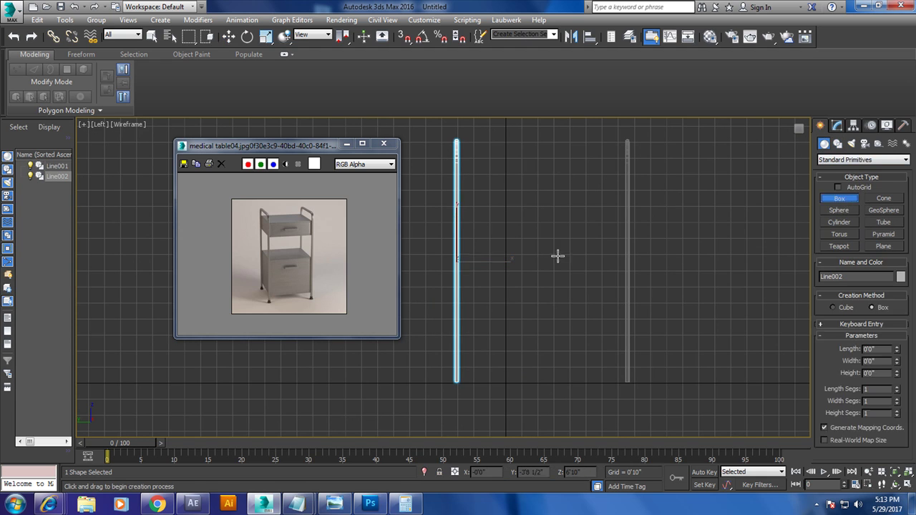
right_click(556, 255)
key(alt+w)
right_click(403, 243)
key(alt+w)
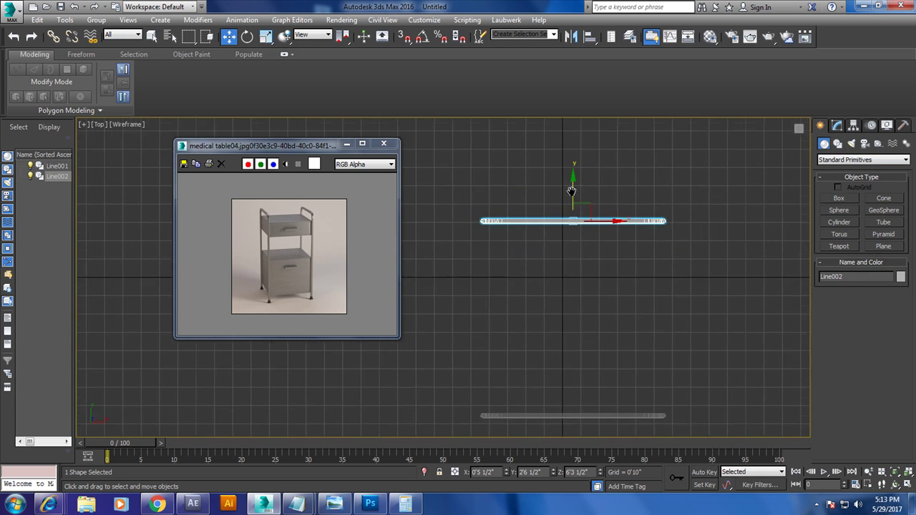
click(848, 199)
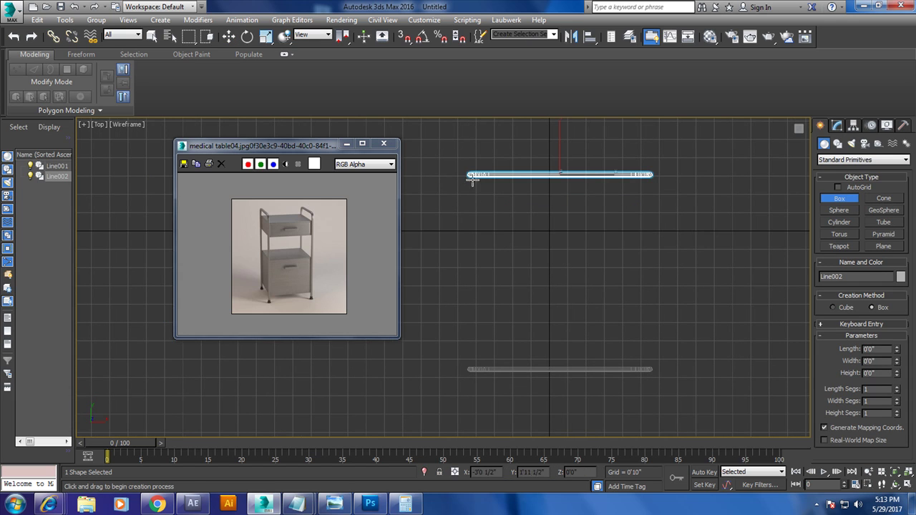
drag(470, 175, 652, 369)
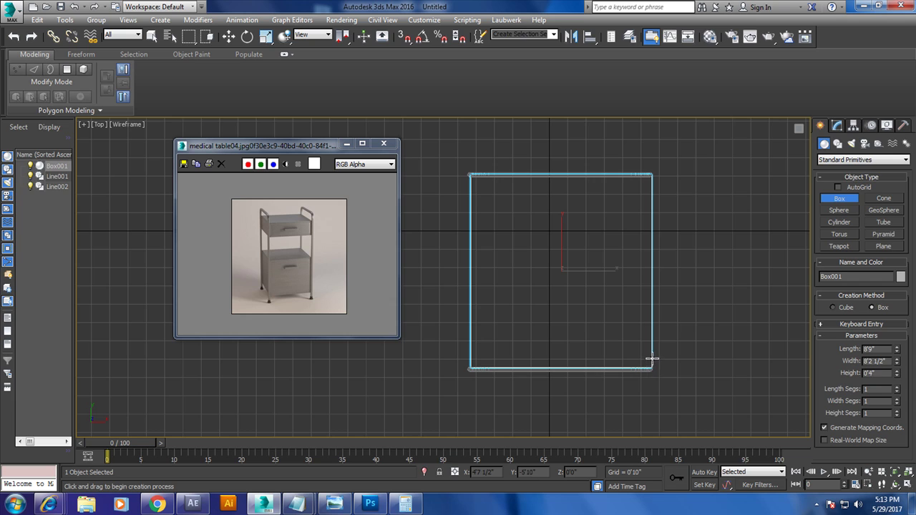
click(652, 346)
Lift the box to mid-height of the frames, shown shaded with edged faces
key(w)
key(p)
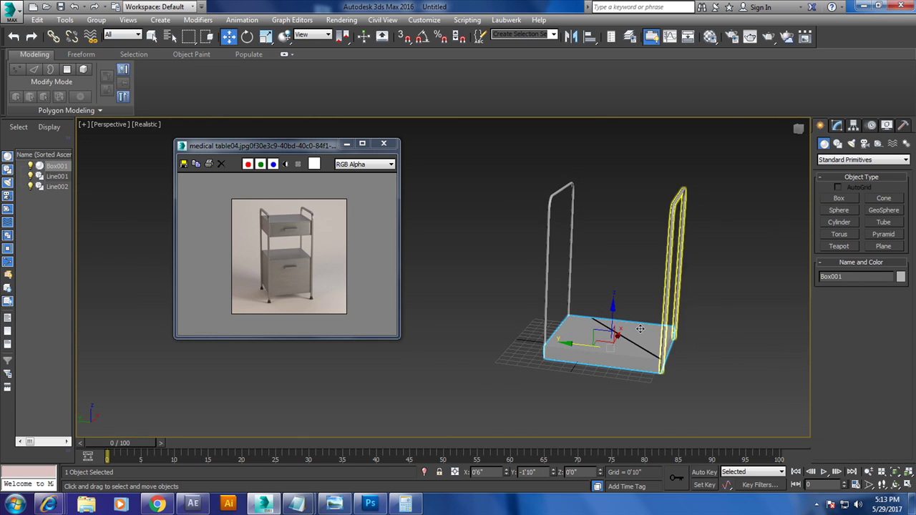
drag(613, 313, 602, 201)
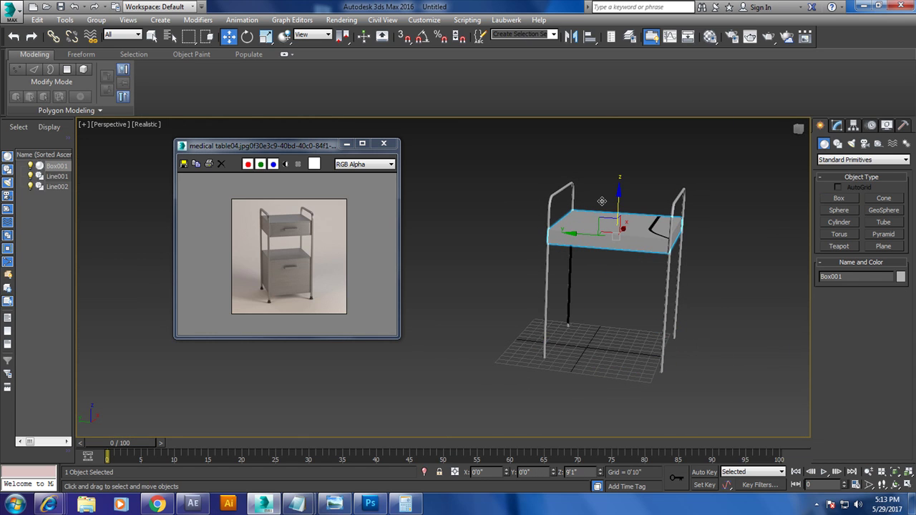
mouse_move(601, 201)
alt+middle_down()
mouse_move(619, 256)
mouse_move(631, 259)
alt+middle_up()
key(F4)
scroll(619, 256, up, 3)
Set the box Height to 2'0" and lower it slightly between the frames
click(837, 125)
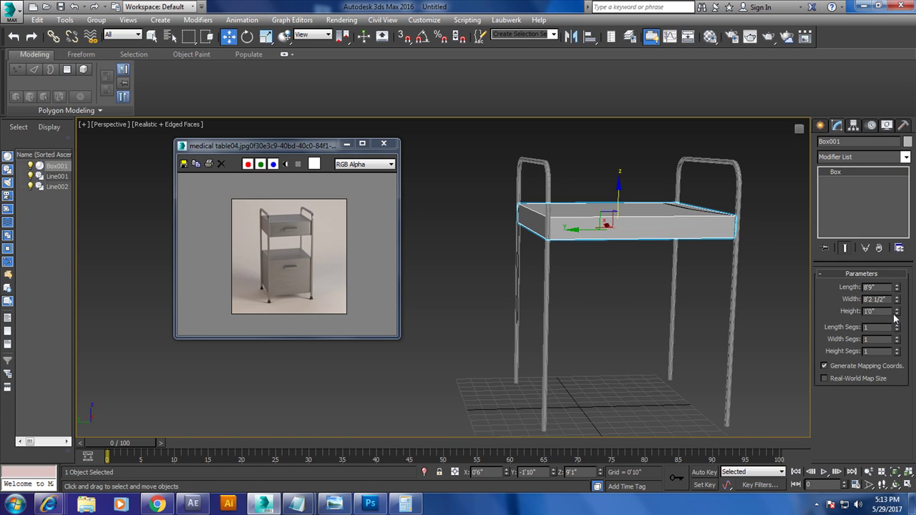
drag(896, 314, 893, 251)
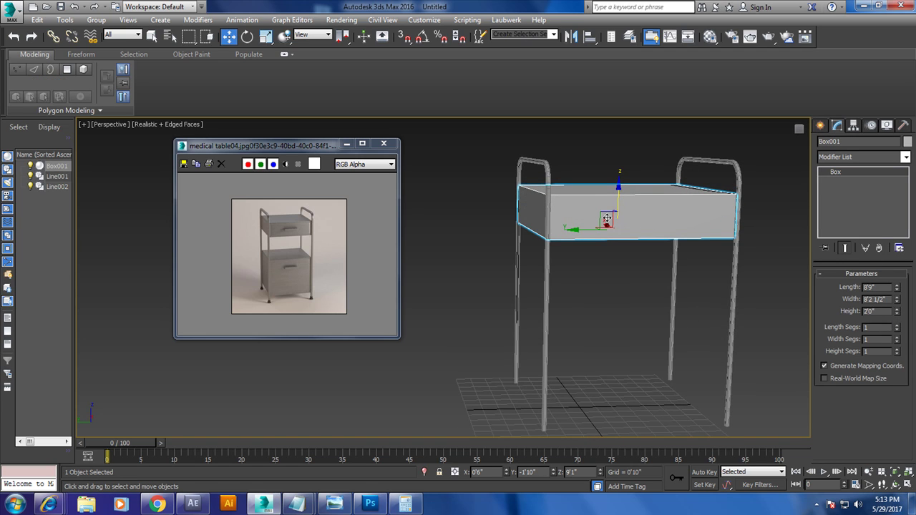
drag(619, 189, 619, 210)
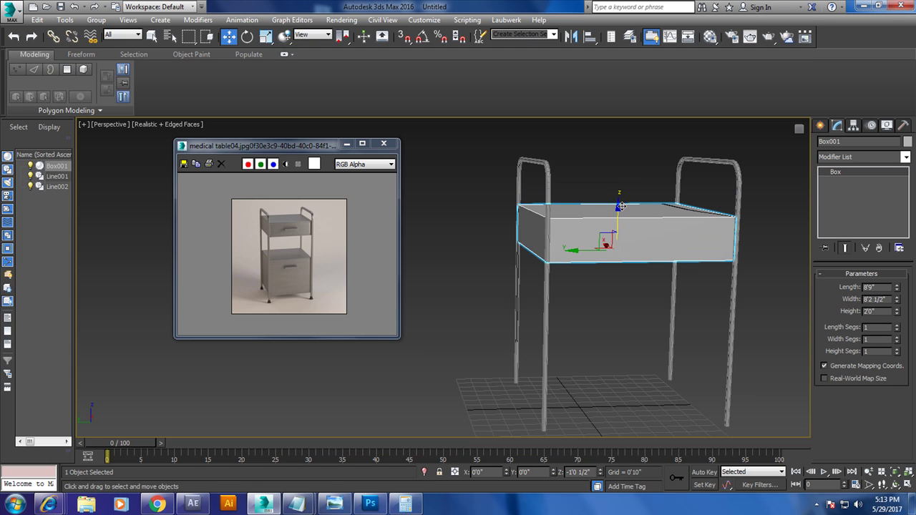
mouse_move(619, 210)
alt+middle_down()
mouse_move(650, 239)
mouse_move(667, 222)
mouse_move(655, 219)
mouse_move(654, 291)
mouse_move(695, 298)
mouse_move(675, 290)
mouse_move(658, 331)
mouse_move(708, 310)
mouse_move(811, 306)
mouse_move(653, 311)
alt+middle_up()
In the maximized Front view, draw a small Box002 handle on the drawer front using AutoGrid
scroll(654, 311, up, 3)
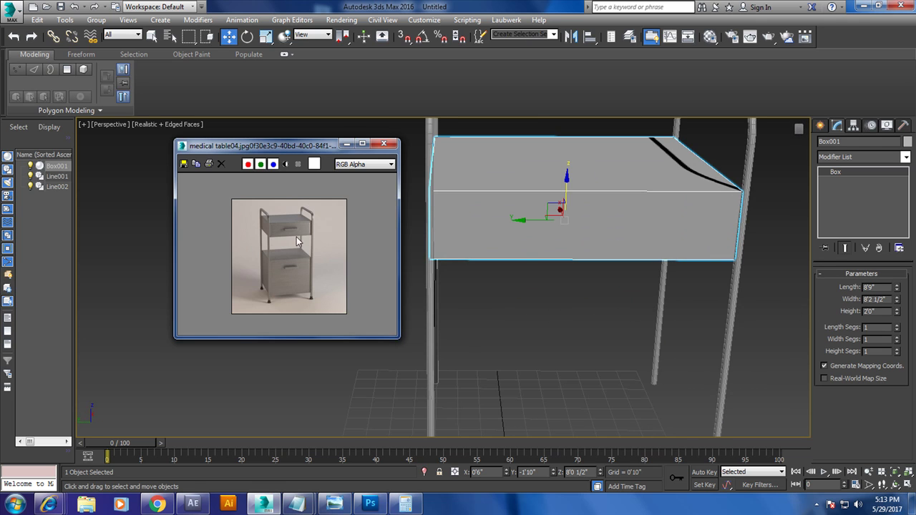
scroll(296, 237, up, 3)
key(alt+w)
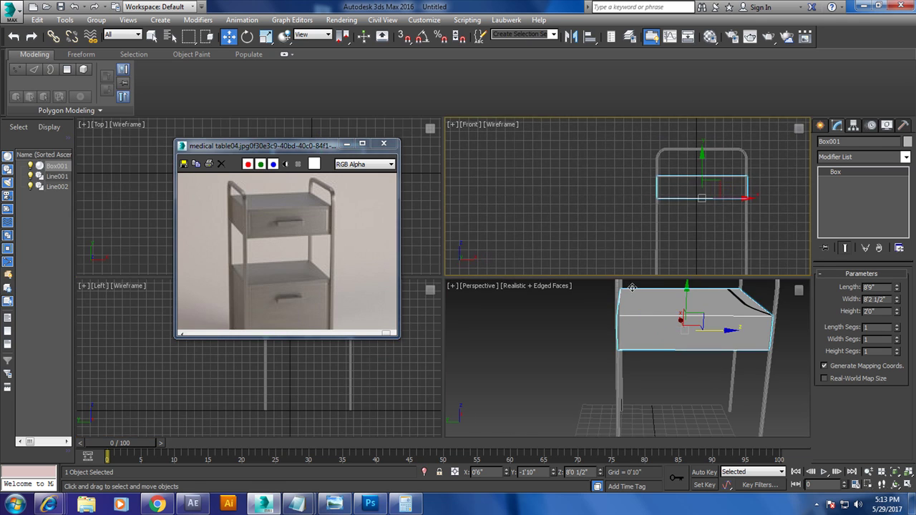
key(alt+w)
scroll(615, 251, up, 2)
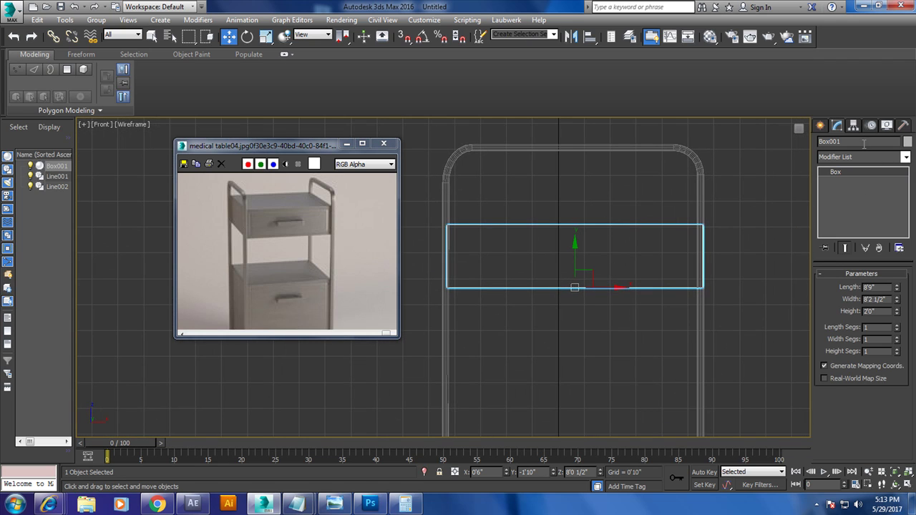
click(820, 125)
click(840, 199)
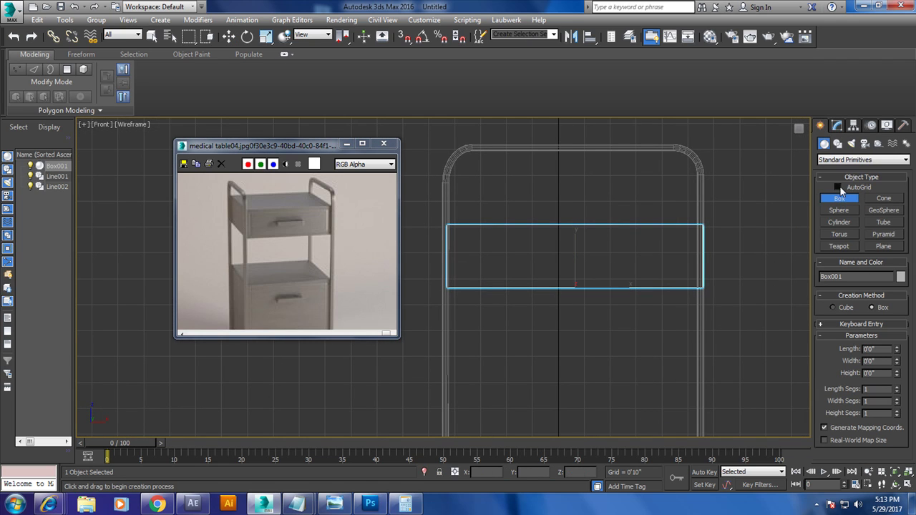
click(838, 187)
drag(538, 251, 613, 261)
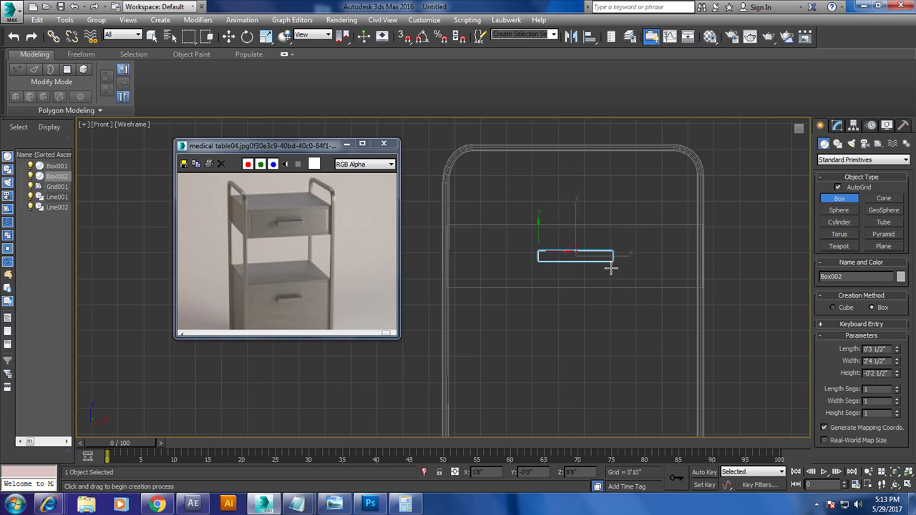
click(608, 267)
right_click(671, 321)
Orbit in close to inspect the handle box and turn on angle snap
key(alt+w)
key(alt+w)
scroll(650, 283, down, 3)
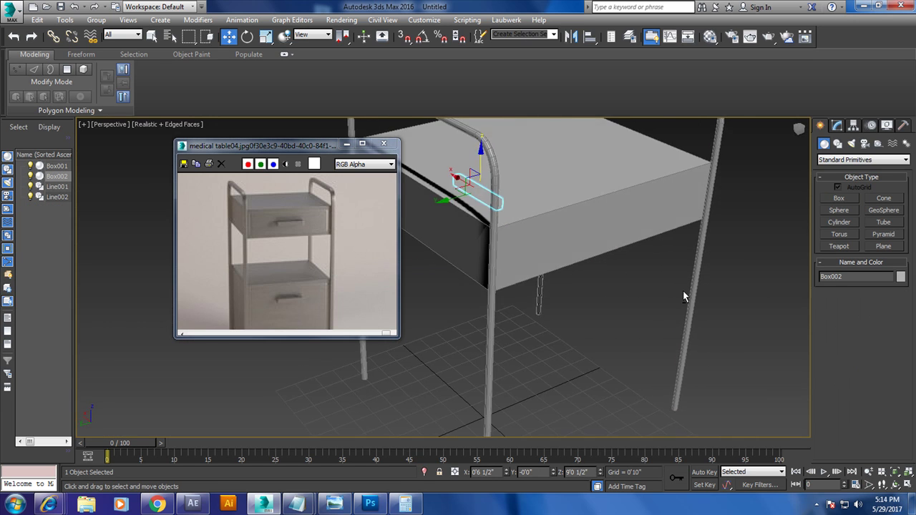
scroll(682, 291, down, 5)
alt+middle_drag(632, 249, 616, 300)
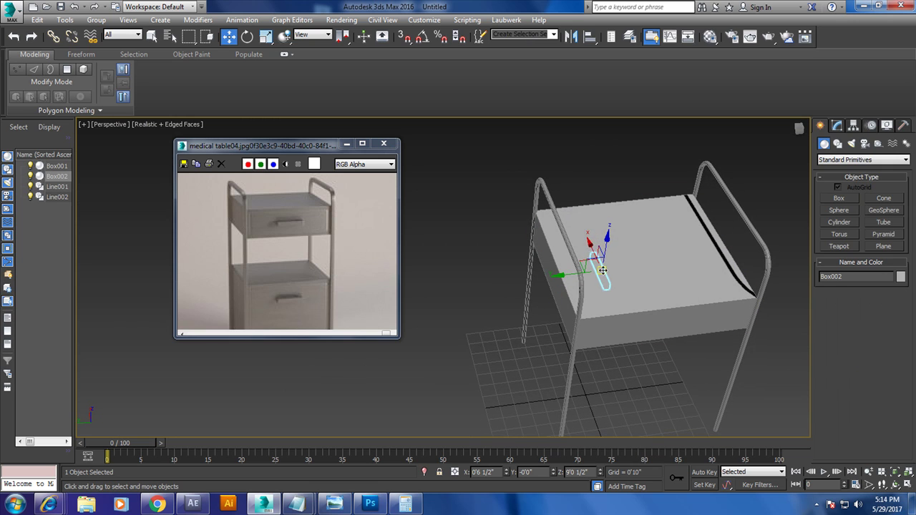
alt+middle_drag(646, 343, 572, 287)
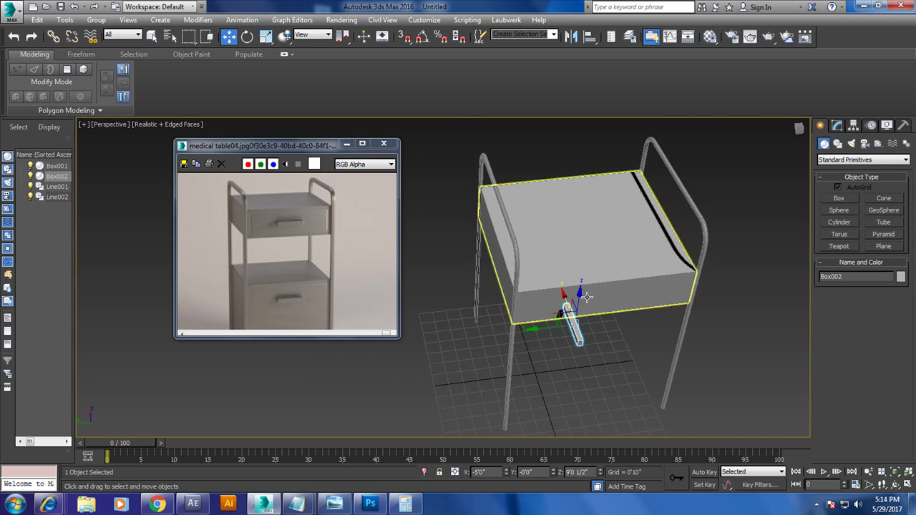
scroll(543, 236, up, 4)
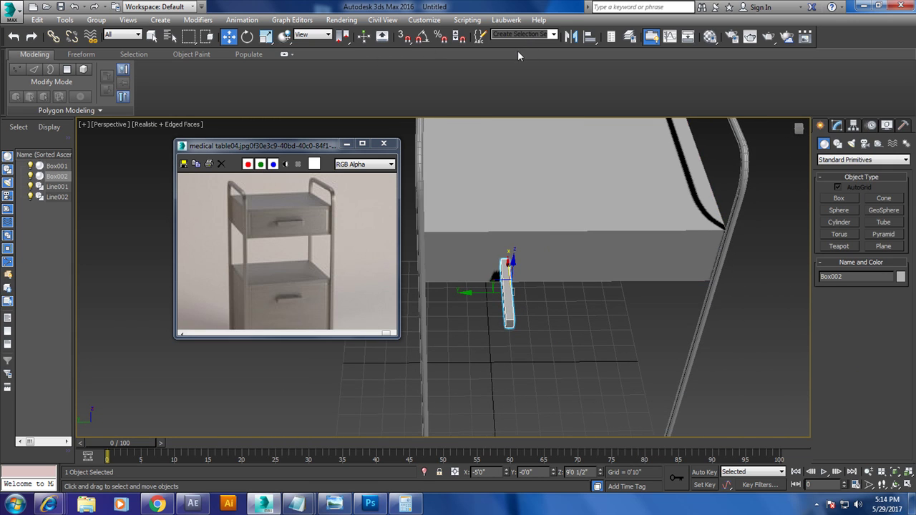
click(422, 36)
Confirm the 90° angle snap step and rotate Box002 90° so it lies horizontally
right_click(422, 36)
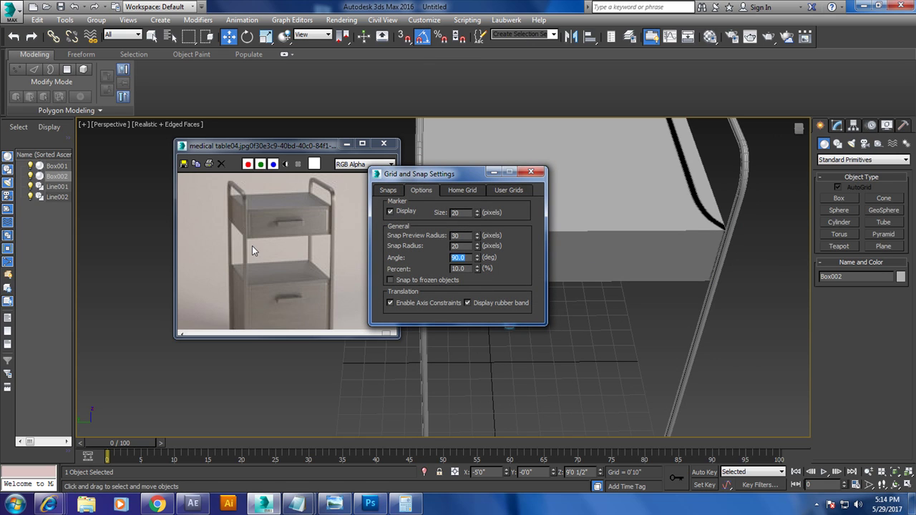
click(530, 172)
key(e)
drag(509, 326, 532, 316)
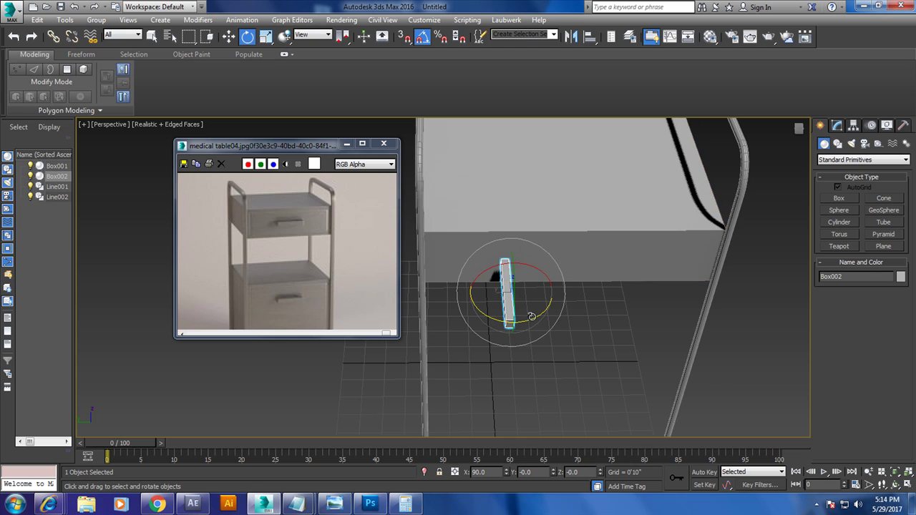
key(ctrl+z)
key(w)
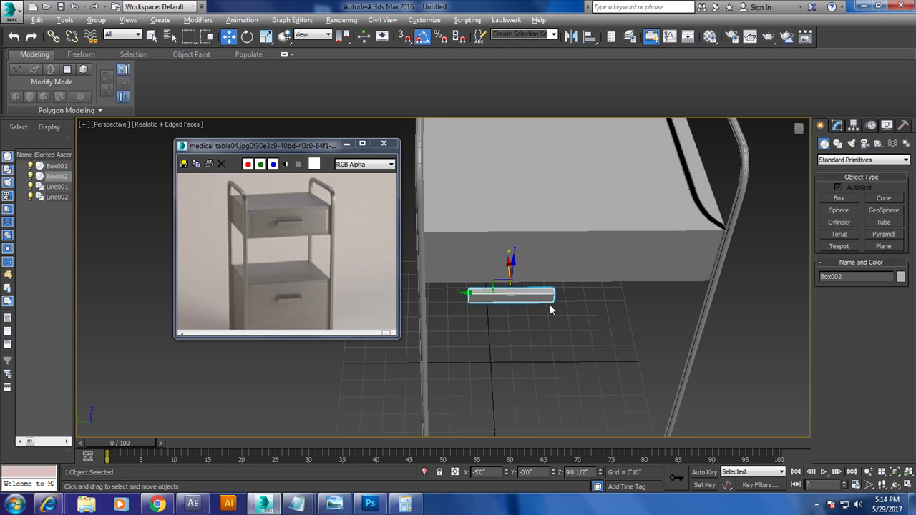
key(alt+w)
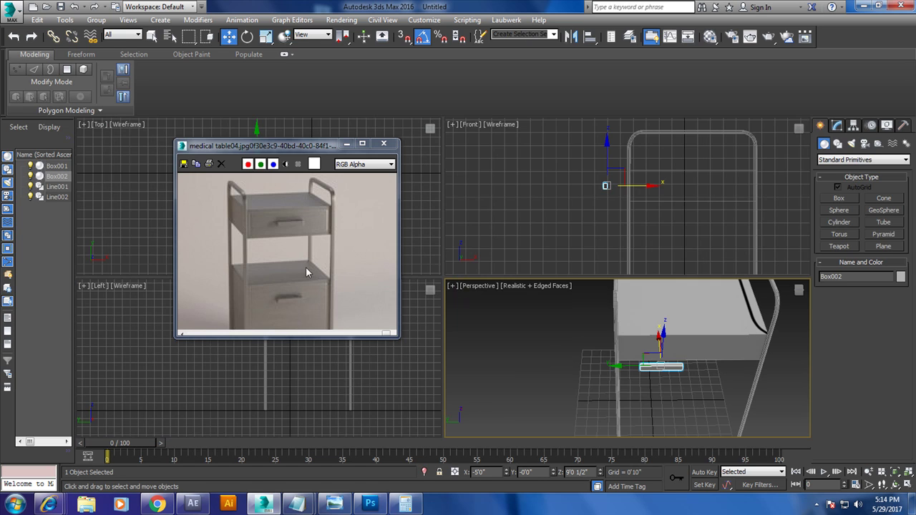
right_click(428, 229)
Slide the handle box down in the maximized Top view and check it in the other views
key(alt+w)
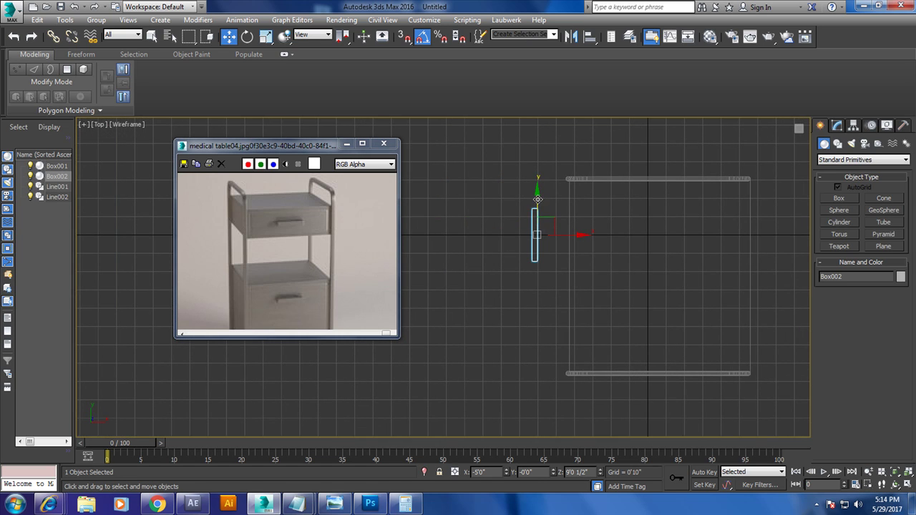
drag(537, 199, 552, 238)
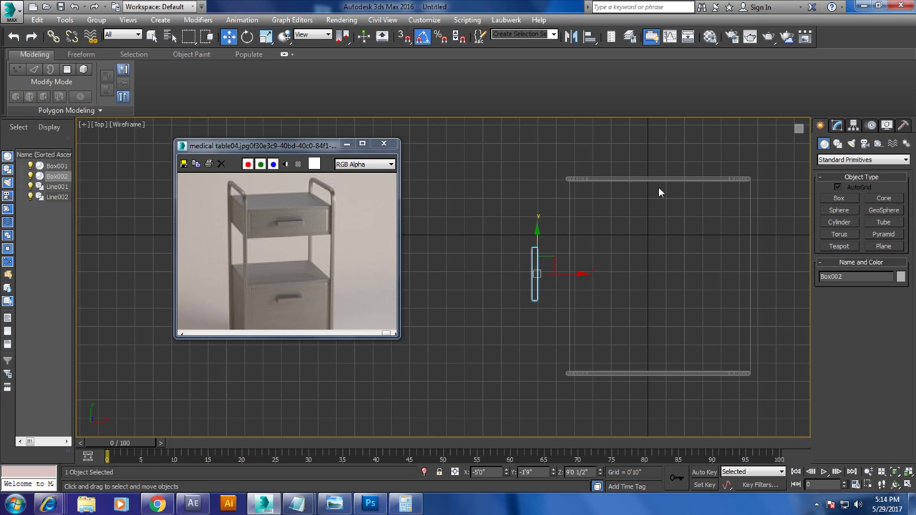
key(alt+w)
key(alt+w)
key(alt+w)
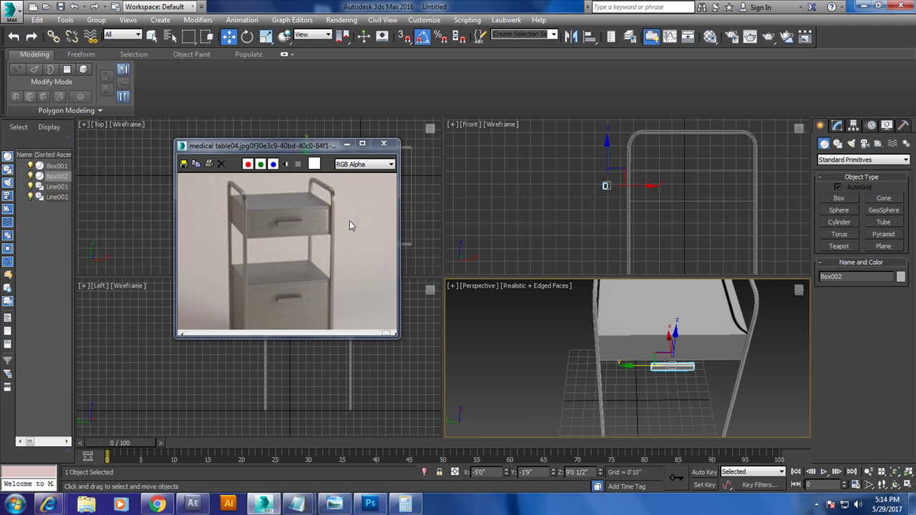
right_click(431, 227)
key(alt+w)
Move Box002 right along X to -3'10 1/2" under the table
scroll(500, 258, up, 2)
scroll(539, 271, up, 2)
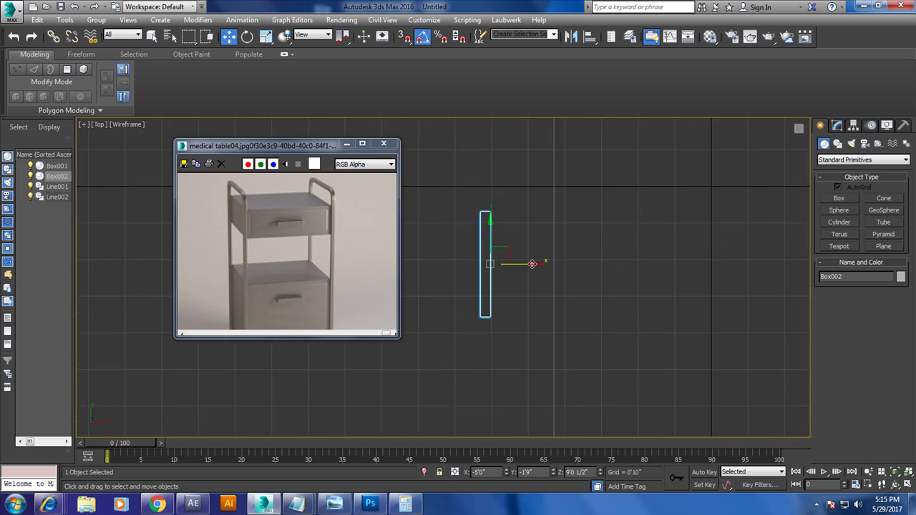
middle_drag(533, 264, 545, 264)
drag(536, 264, 580, 264)
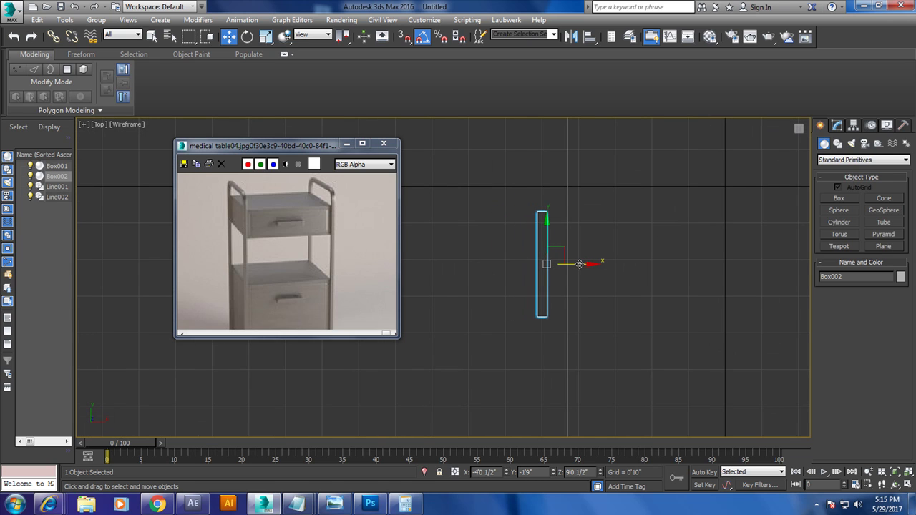
middle_drag(579, 264, 606, 262)
scroll(608, 273, up, 2)
scroll(554, 269, up, 2)
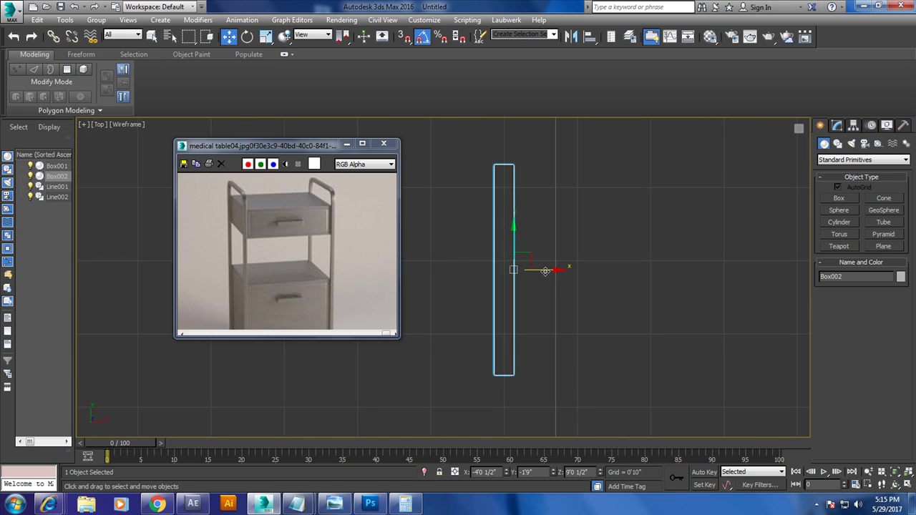
drag(545, 271, 562, 271)
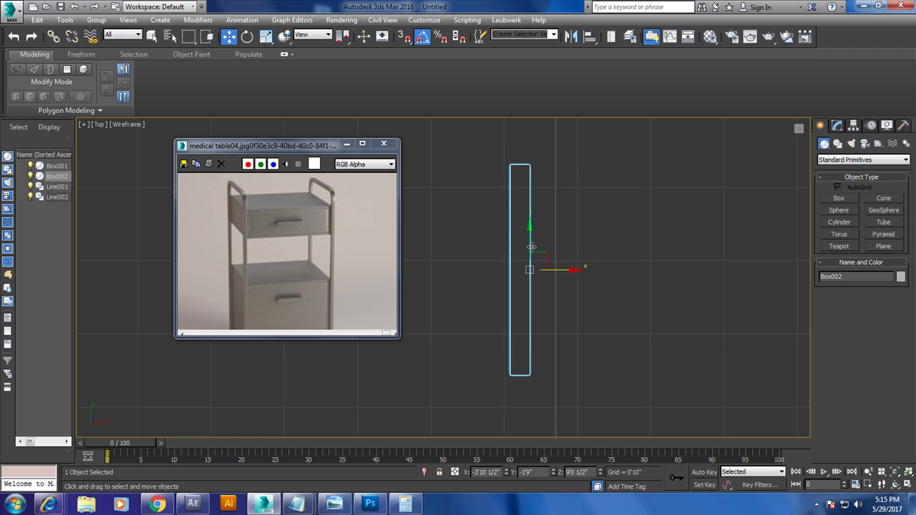
right_click(530, 227)
Convert Box002 to an Editable Poly and add Swift Loop edge loops near its ends
click(697, 345)
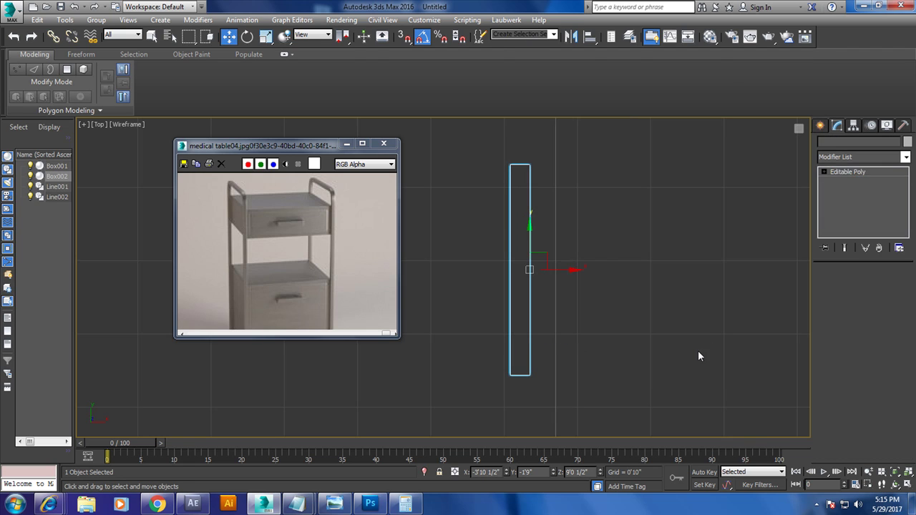
click(407, 68)
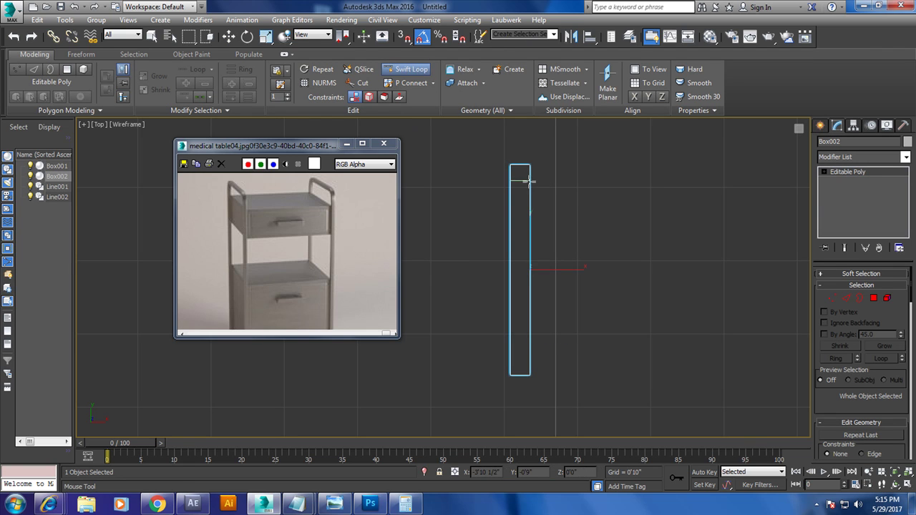
click(526, 184)
right_click(624, 352)
key(alt+w)
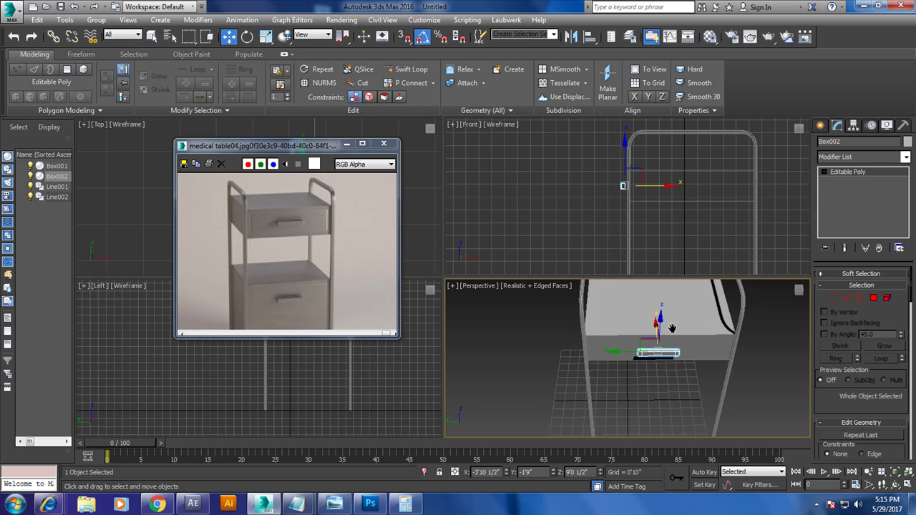
key(alt+w)
key(alt+w)
key(alt+w)
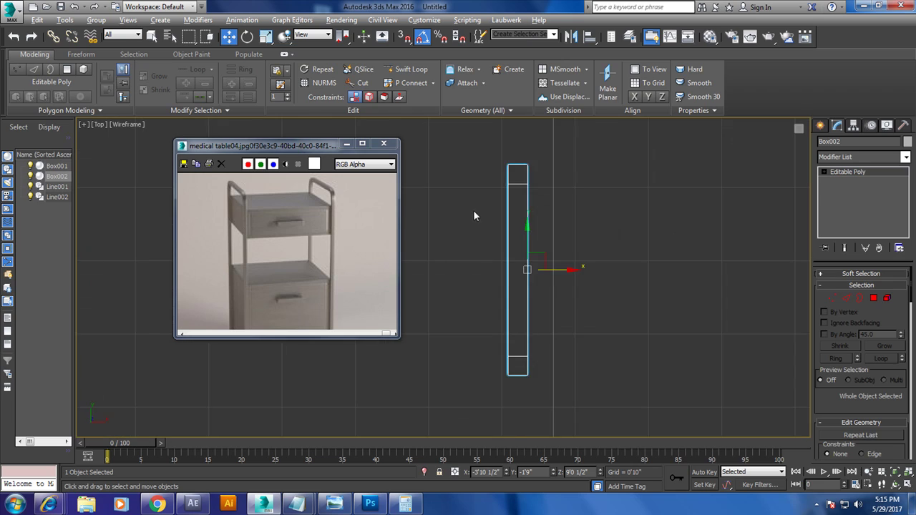
scroll(473, 209, up, 2)
scroll(581, 271, up, 2)
scroll(582, 271, down, 2)
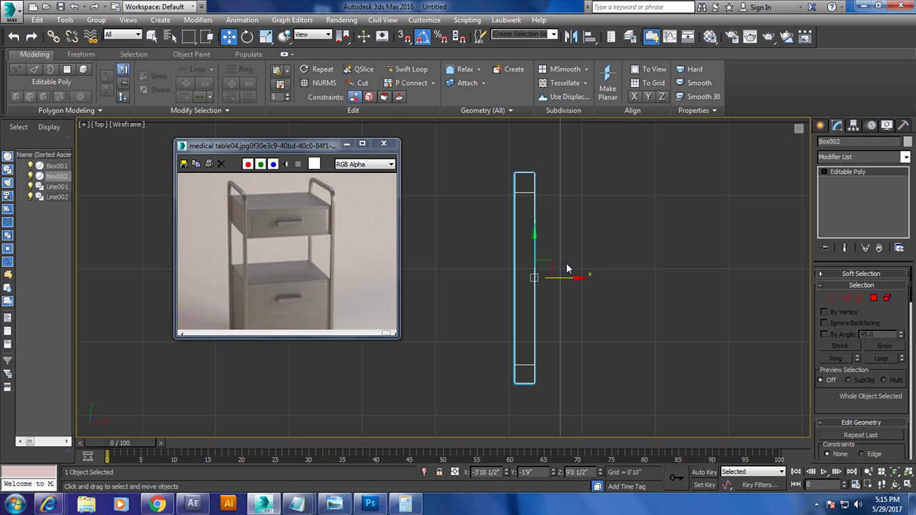
Select both end polygons of the handle box in Polygon mode
click(871, 298)
click(527, 184)
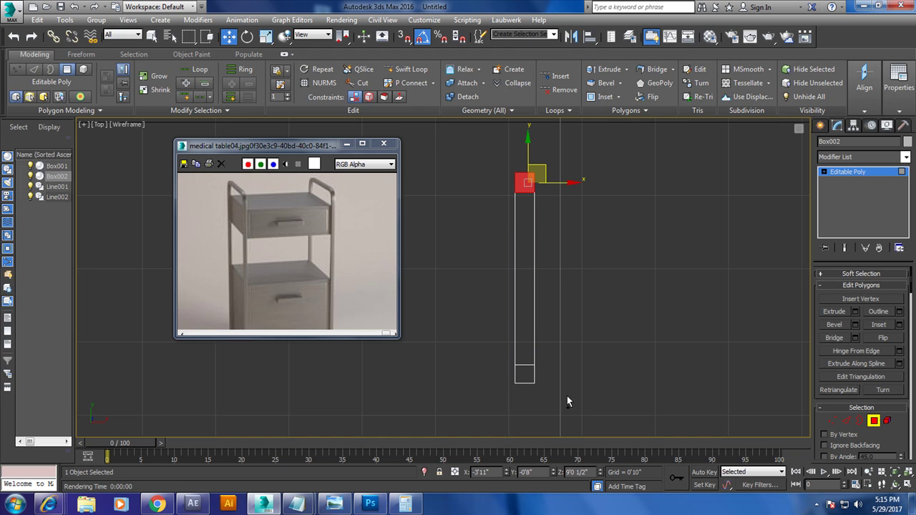
ctrl+click(529, 376)
drag(472, 146, 524, 416)
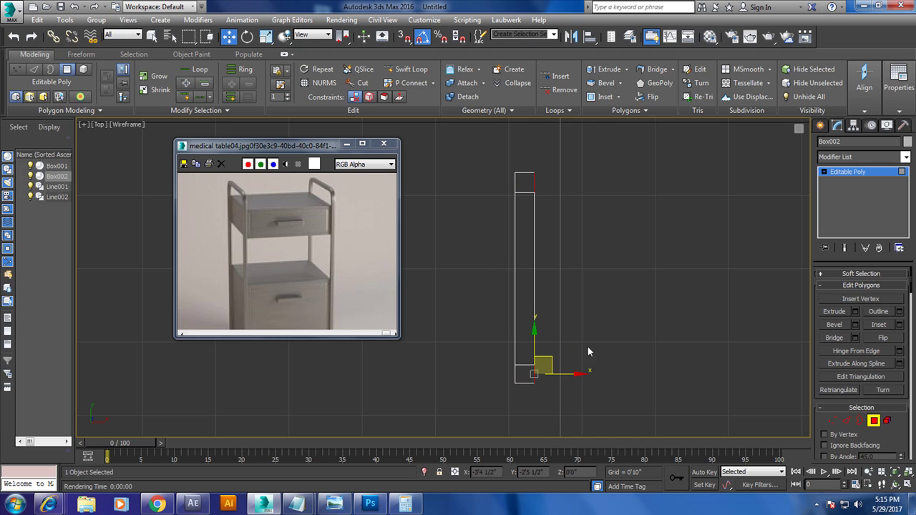
key(alt+w)
key(alt+w)
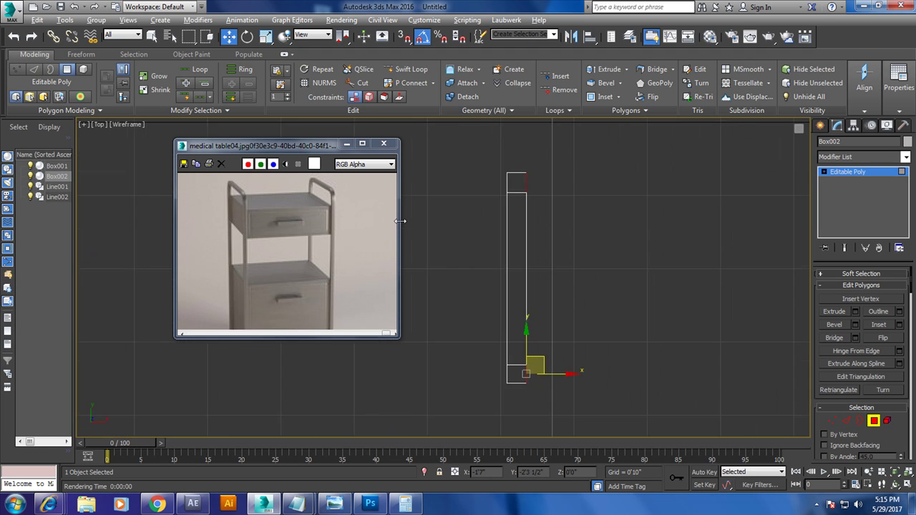
scroll(496, 259, up, 2)
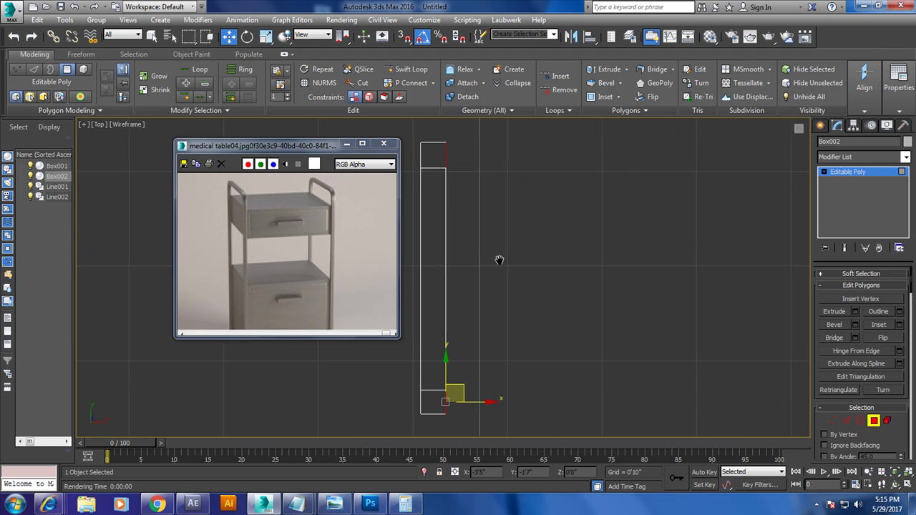
Extrude the selected end polygons to form the U-shaped handle
click(855, 311)
drag(450, 300, 473, 373)
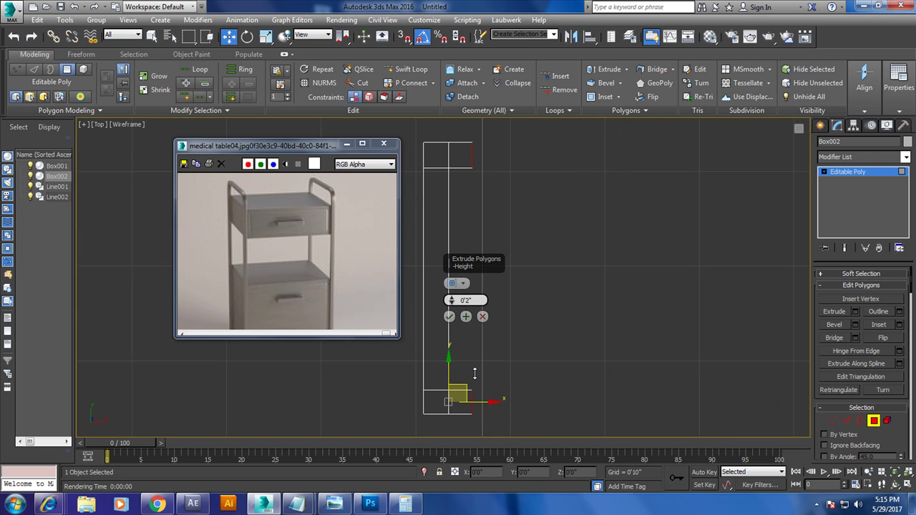
click(449, 316)
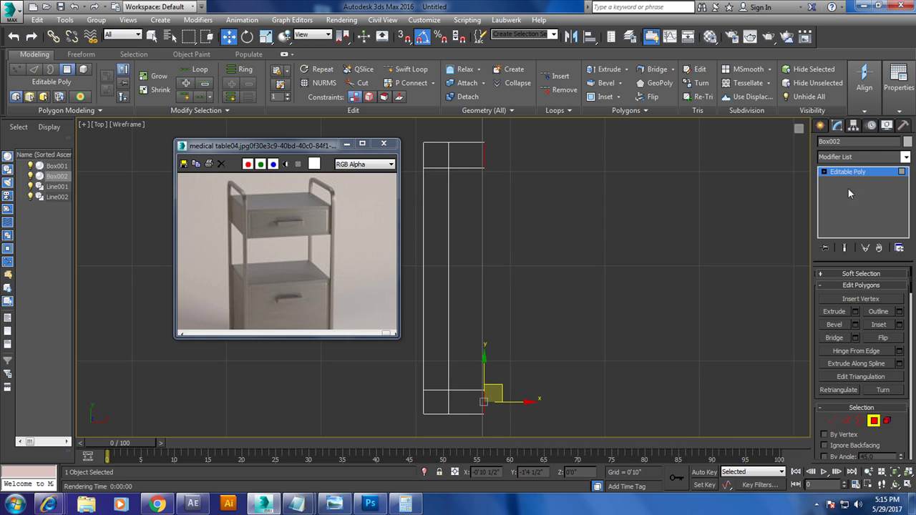
click(859, 176)
key(alt+w)
key(alt+w)
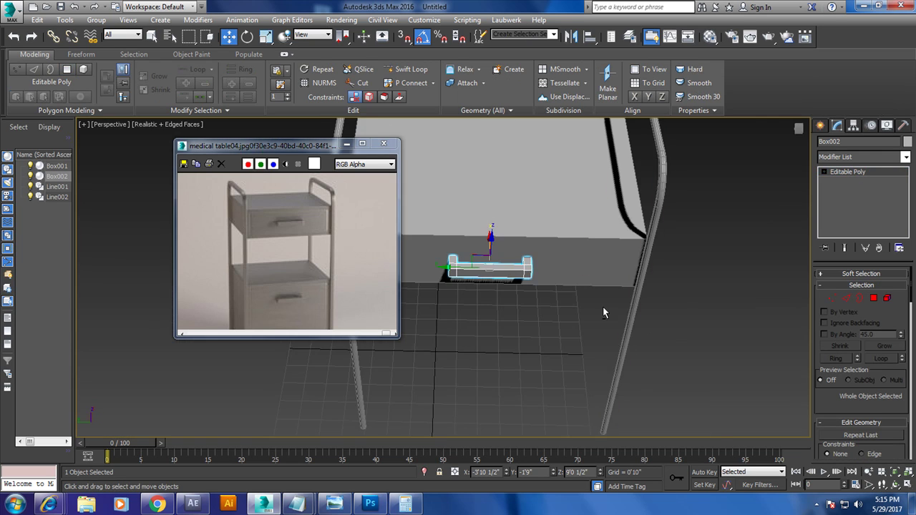
Scale the Box002 handle uniformly down to about two-thirds of its size
mouse_move(602, 306)
alt+middle_down()
mouse_move(593, 273)
mouse_move(602, 273)
mouse_move(533, 256)
alt+middle_up()
key(r)
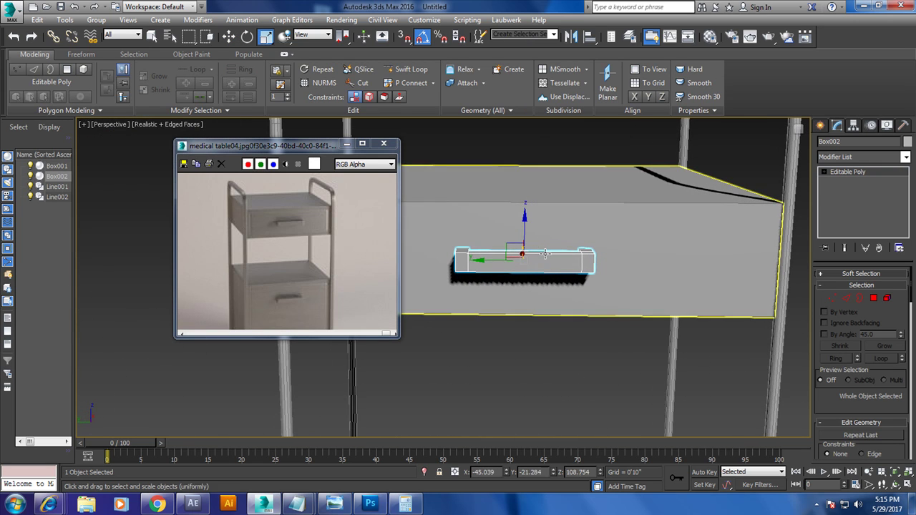
drag(533, 256, 562, 284)
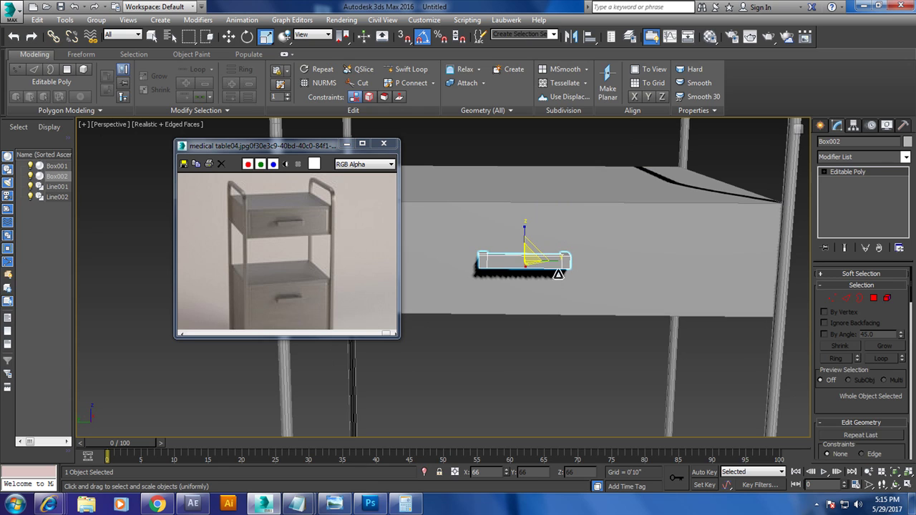
key(w)
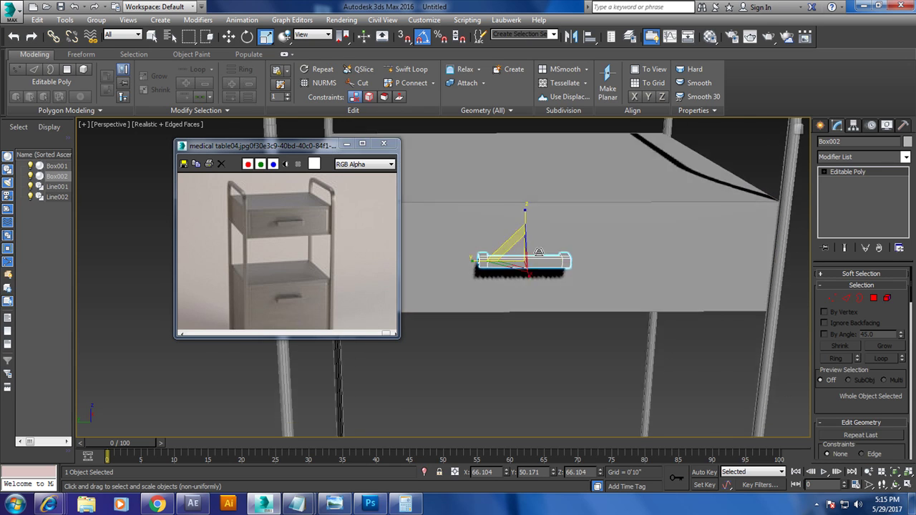
Orbit and zoom the Perspective view to check the handle on the drawer front
mouse_move(534, 216)
alt+middle_down()
mouse_move(538, 288)
mouse_move(509, 259)
mouse_move(577, 301)
alt+middle_up()
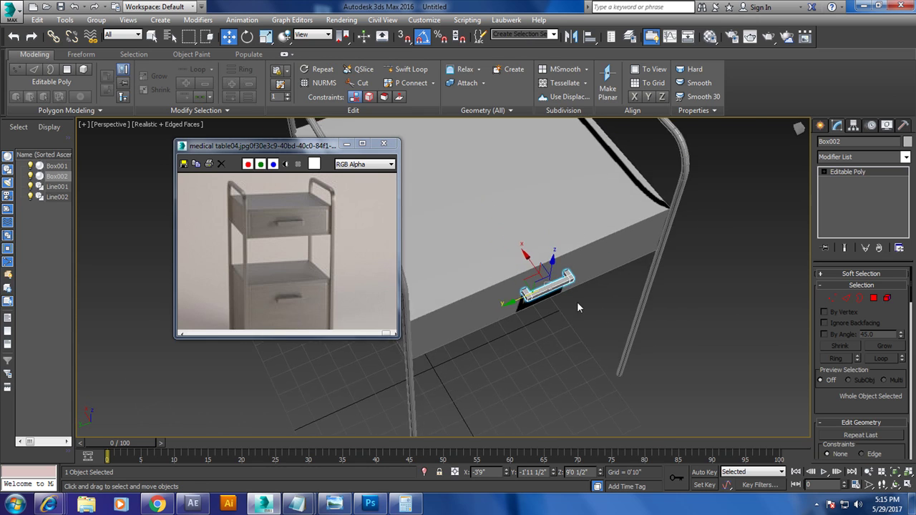
scroll(577, 301, up, 3)
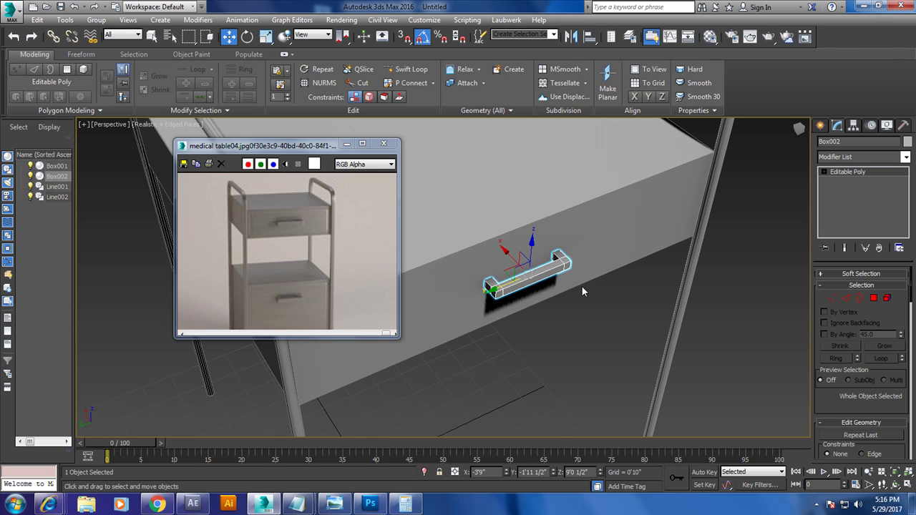
mouse_move(582, 286)
alt+middle_down()
mouse_move(587, 247)
mouse_move(590, 289)
alt+middle_up()
scroll(588, 248, up, 5)
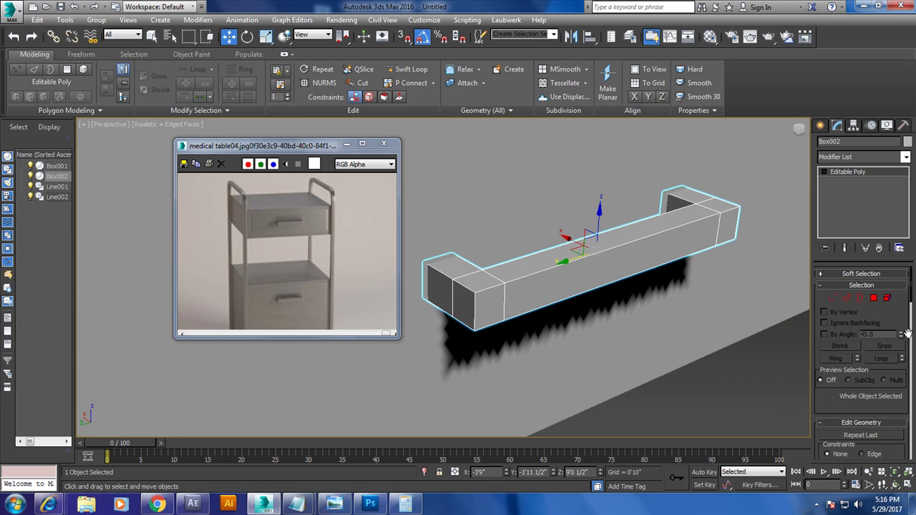
scroll(617, 302, down, 5)
scroll(617, 302, down, 5)
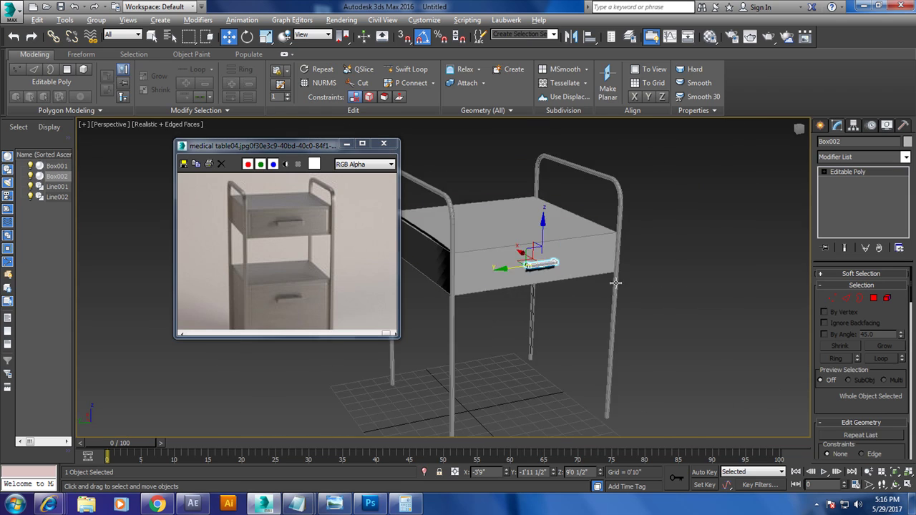
alt+middle_drag(616, 302, 587, 277)
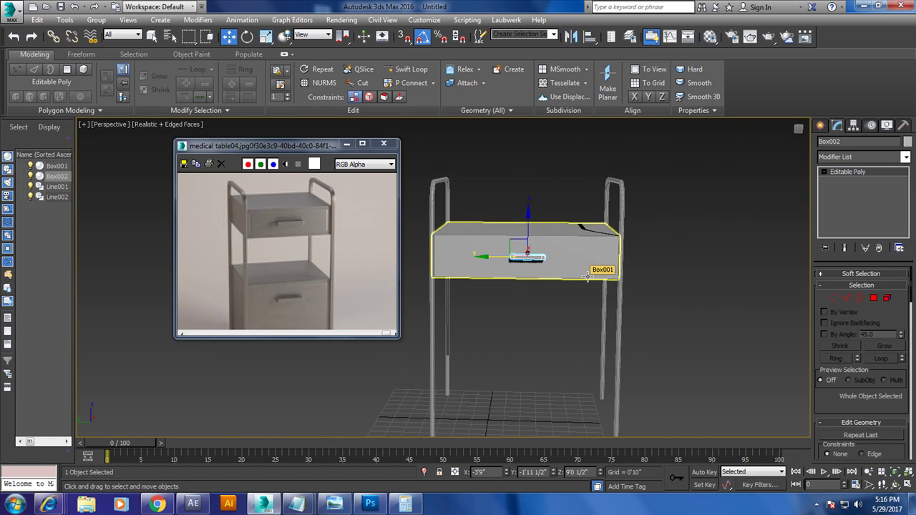
Select the drawer box and handle, then Shift-drag a copy of both lower in the Left view
ctrl+click(588, 277)
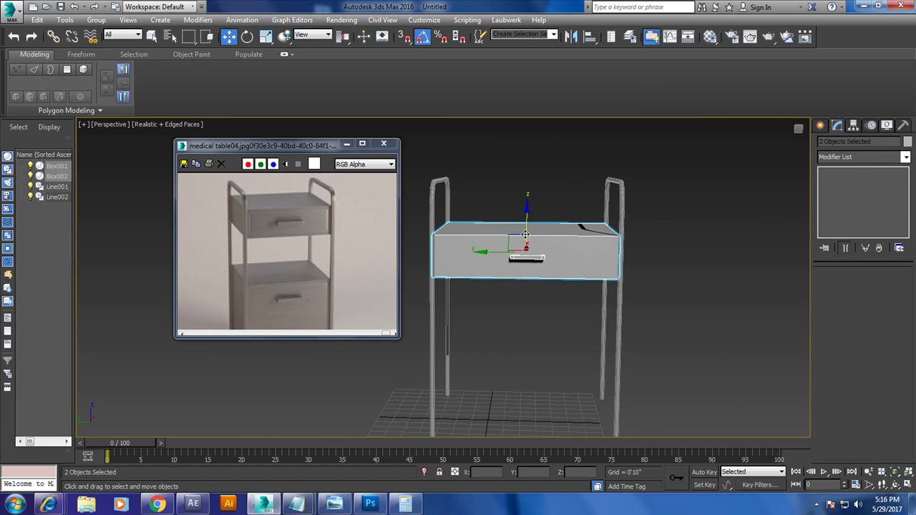
alt+middle_drag(540, 242, 600, 246)
key(alt+w)
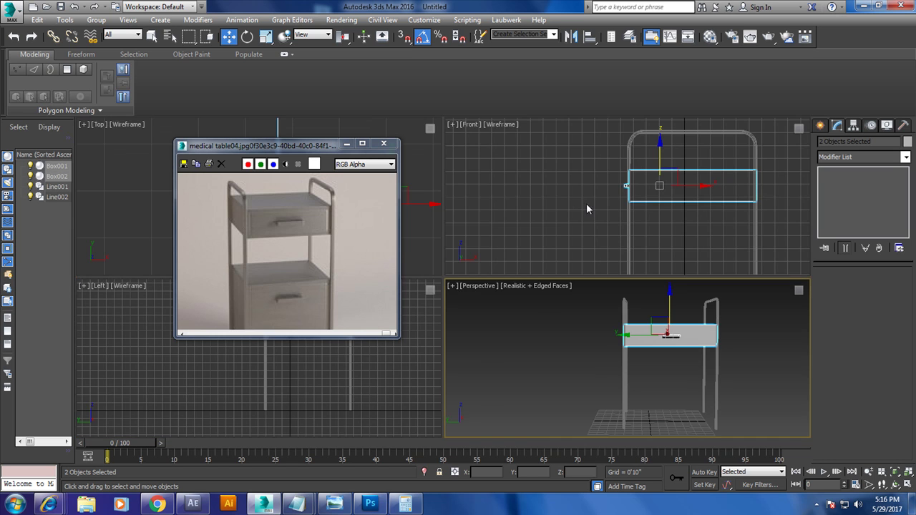
key(alt+w)
scroll(615, 233, down, 2)
scroll(635, 193, down, 1)
key(alt+w)
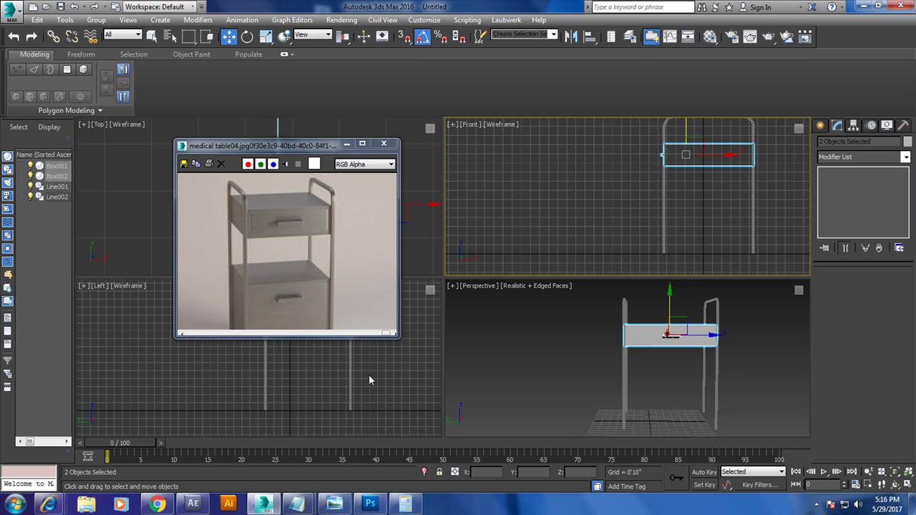
key(alt+w)
mouse_move(435, 356)
middle_down()
mouse_move(598, 324)
mouse_move(559, 302)
middle_up()
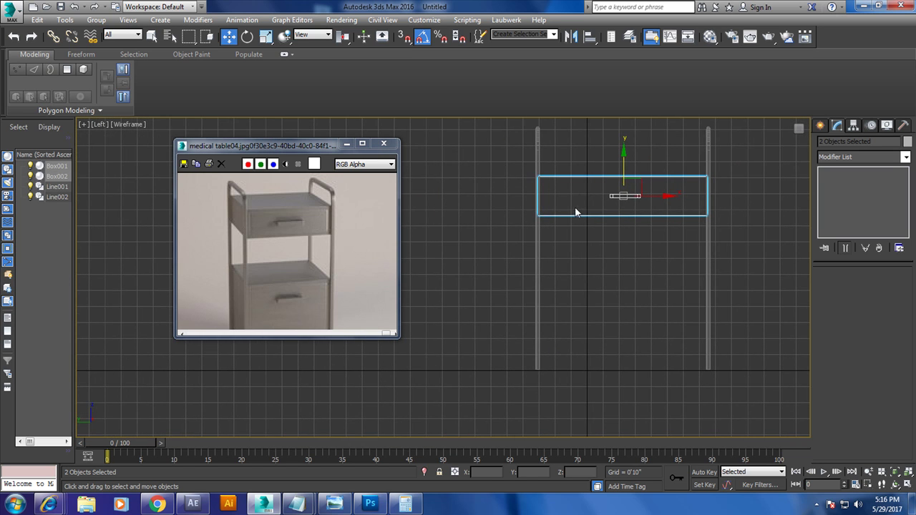
drag(623, 161, 624, 284)
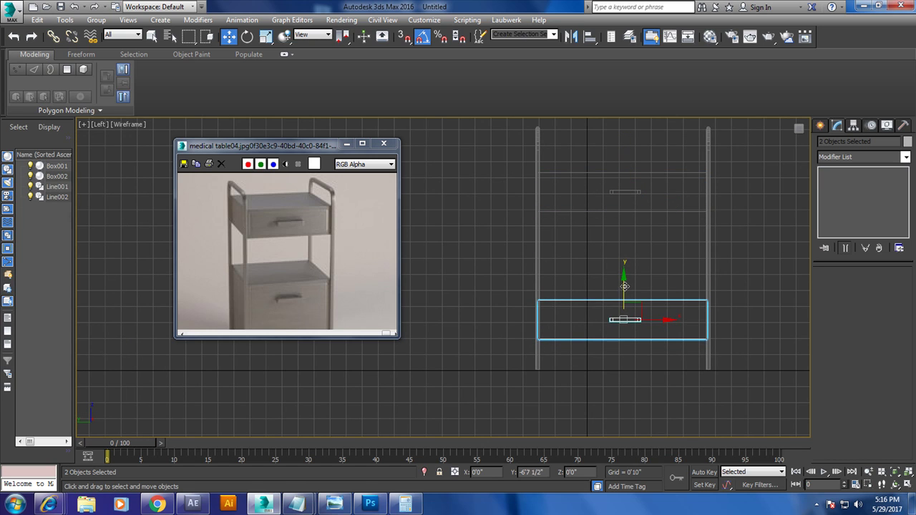
click(458, 300)
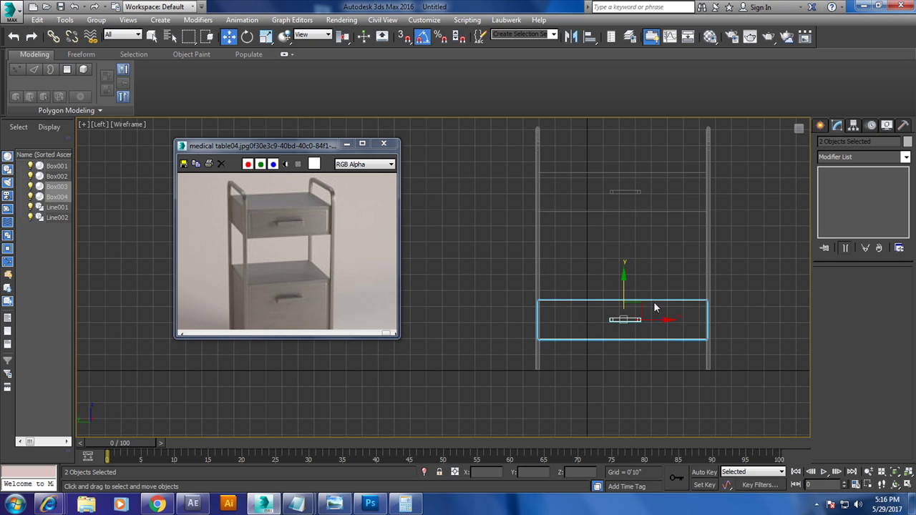
Convert Box004 to Editable Poly and raise its top vertices to make the drawer taller
click(609, 317)
right_click(608, 315)
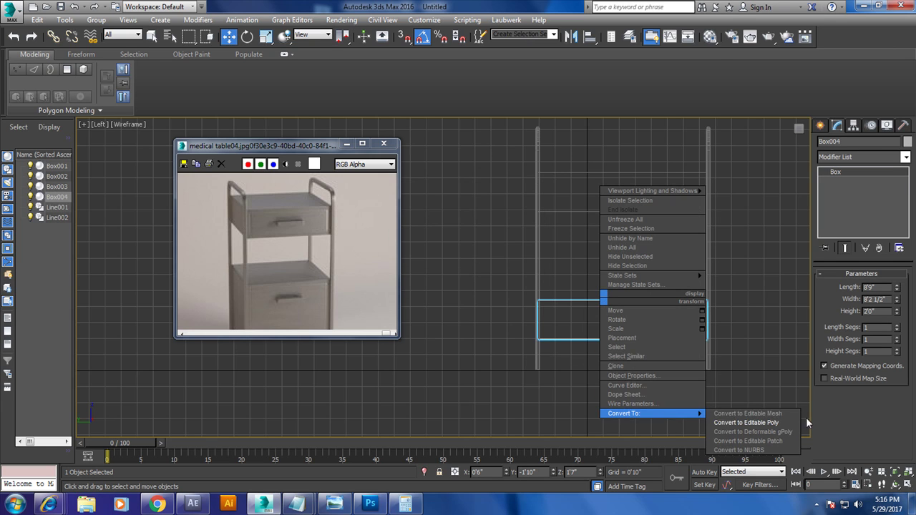
click(780, 423)
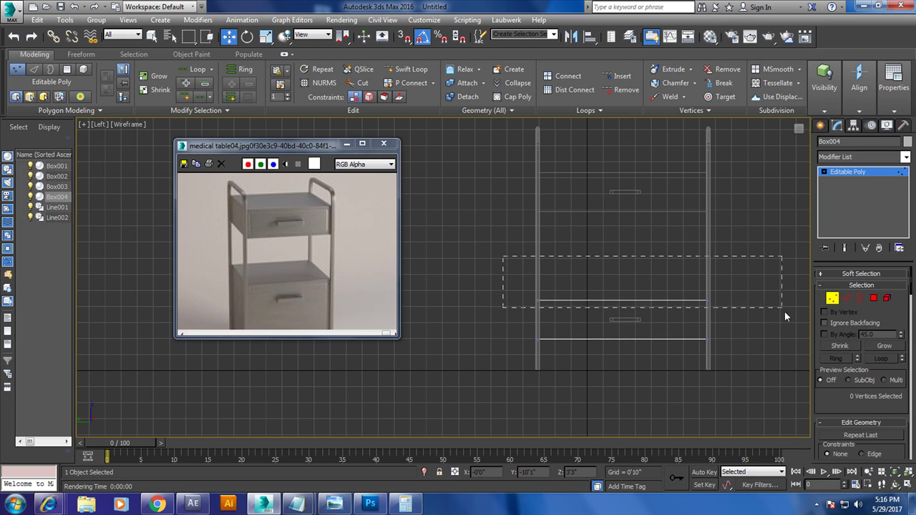
drag(784, 315, 782, 309)
drag(621, 272, 620, 243)
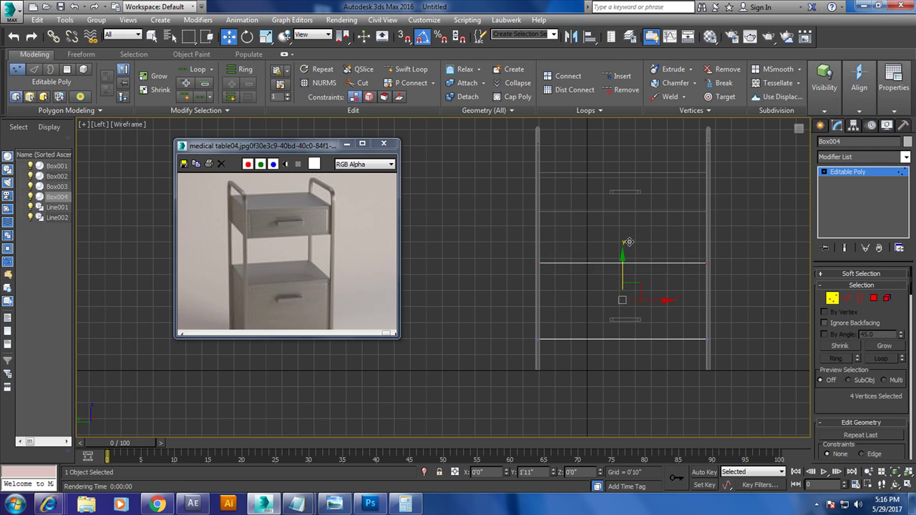
drag(364, 270, 348, 207)
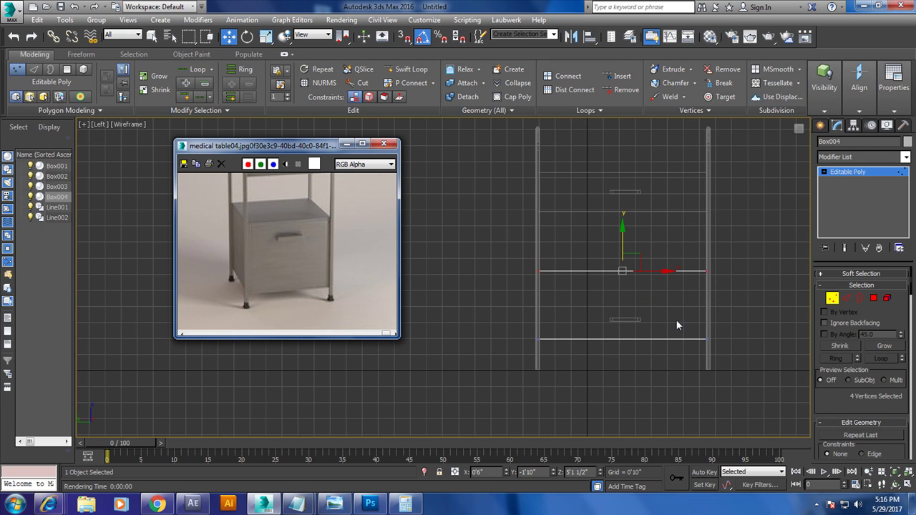
click(848, 171)
Move the Box003 handle up toward the middle of the lower drawer, to Z 3'4 1/2"
click(627, 320)
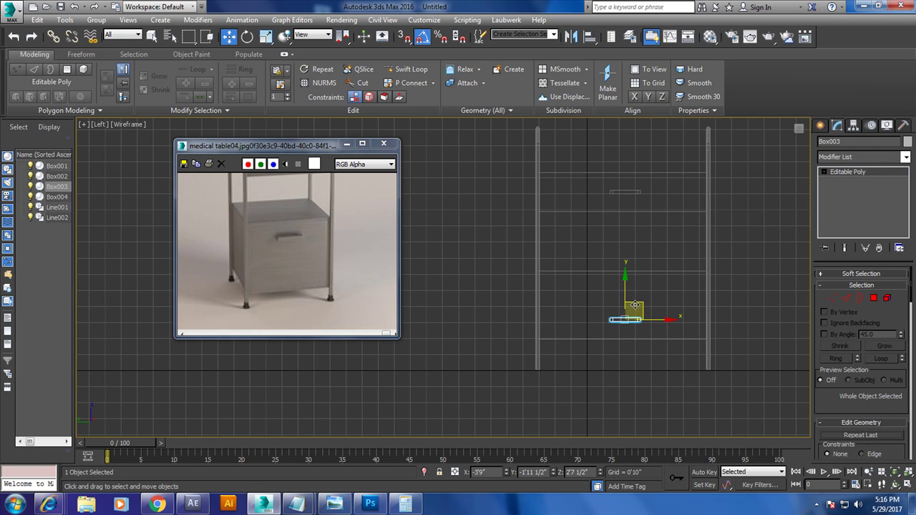
drag(634, 305, 631, 281)
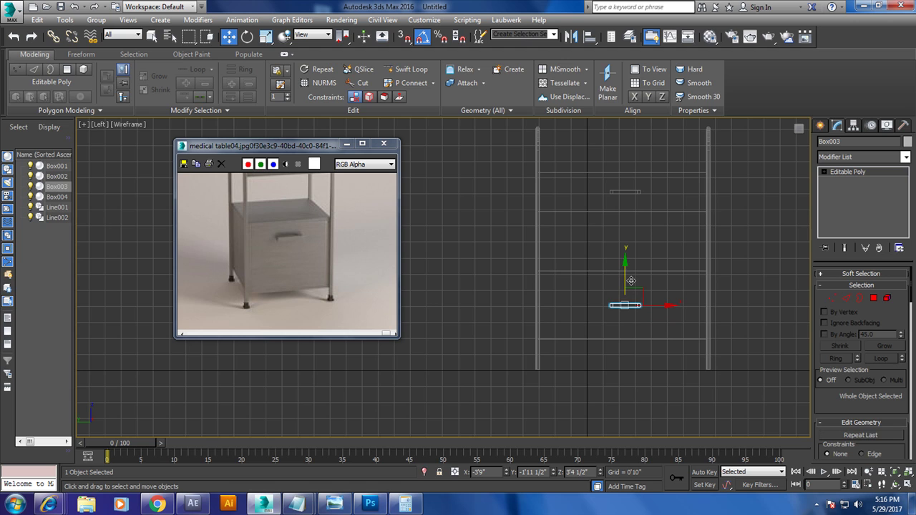
key(alt+w)
key(alt+w)
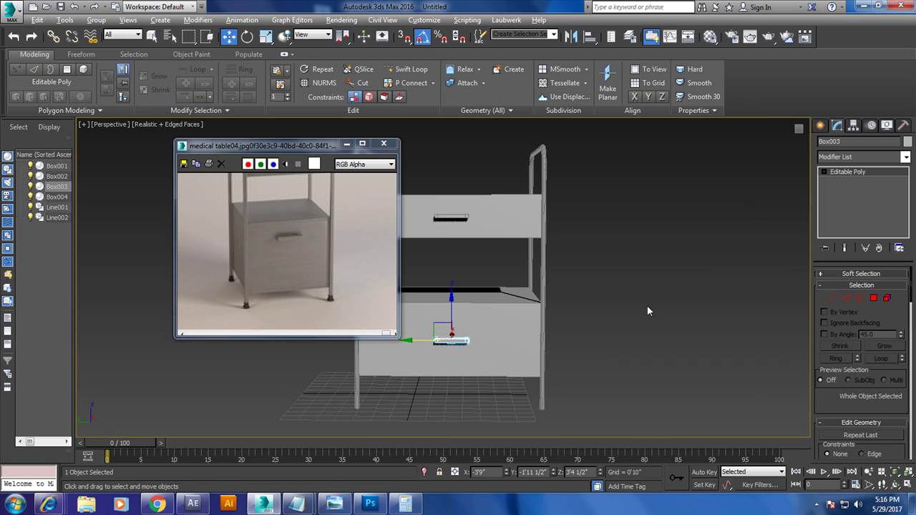
Move the lower drawer Box004 and its Box003 handle down slightly on Z
mouse_move(647, 305)
alt+middle_down()
mouse_move(621, 296)
mouse_move(636, 270)
mouse_move(593, 281)
mouse_move(605, 286)
mouse_move(608, 264)
mouse_move(606, 280)
mouse_move(626, 275)
mouse_move(624, 321)
mouse_move(601, 315)
alt+middle_up()
scroll(252, 304, down, 2)
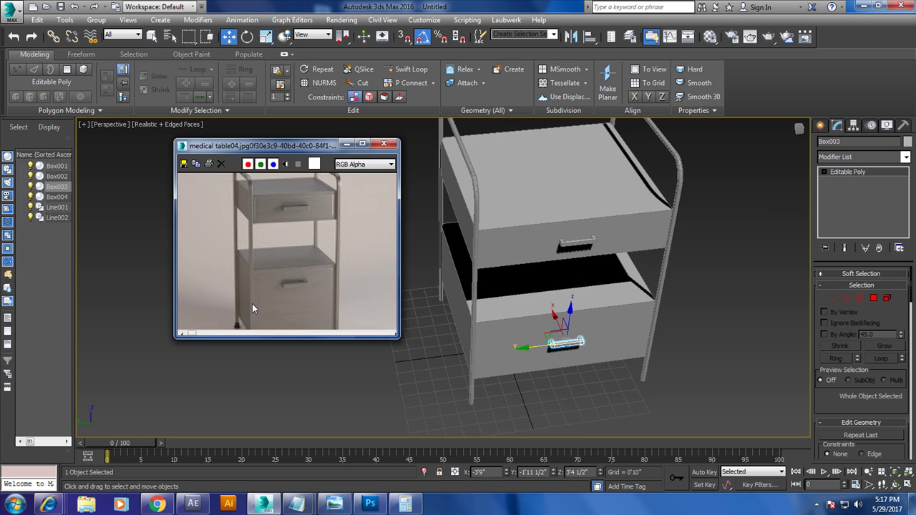
scroll(313, 307, down, 2)
scroll(300, 252, up, 5)
scroll(300, 252, down, 2)
mouse_move(500, 258)
alt+middle_down()
mouse_move(562, 255)
mouse_move(573, 271)
alt+middle_up()
ctrl+click(574, 312)
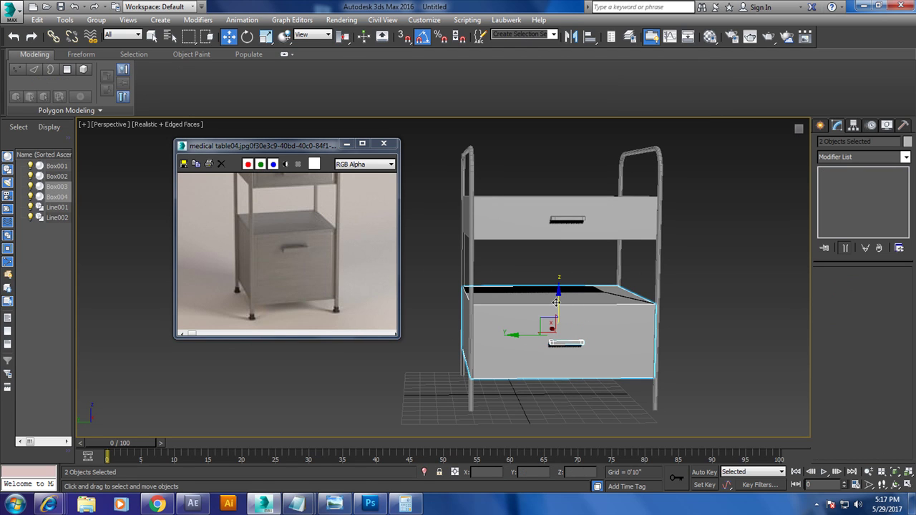
drag(556, 304, 556, 308)
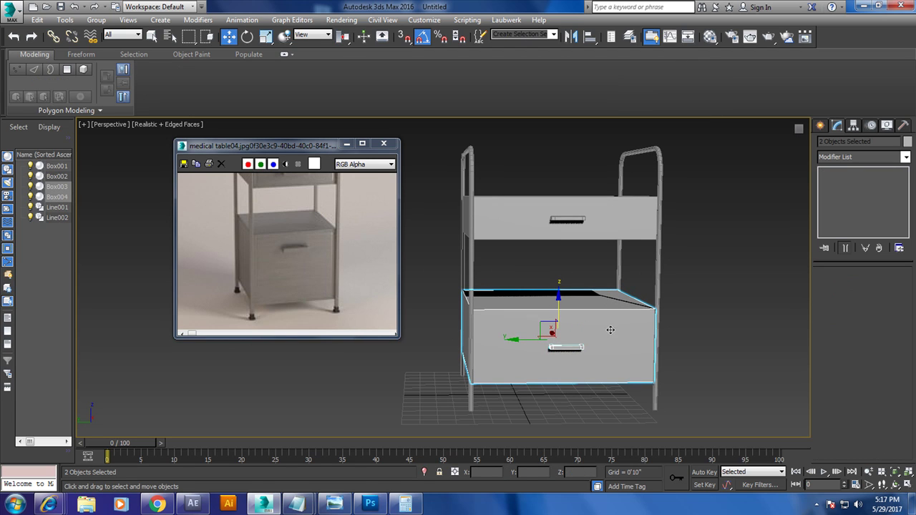
Maximize the Top viewport framed on the cart and bring up the Create panel's Standard Primitives
alt+middle_drag(605, 361, 542, 236)
key(alt+w)
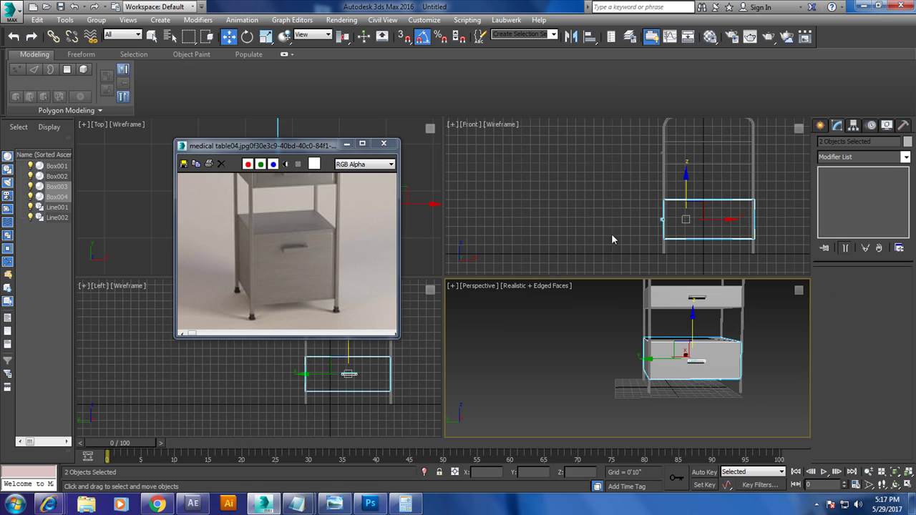
right_click(426, 247)
key(alt+w)
scroll(450, 246, up, 2)
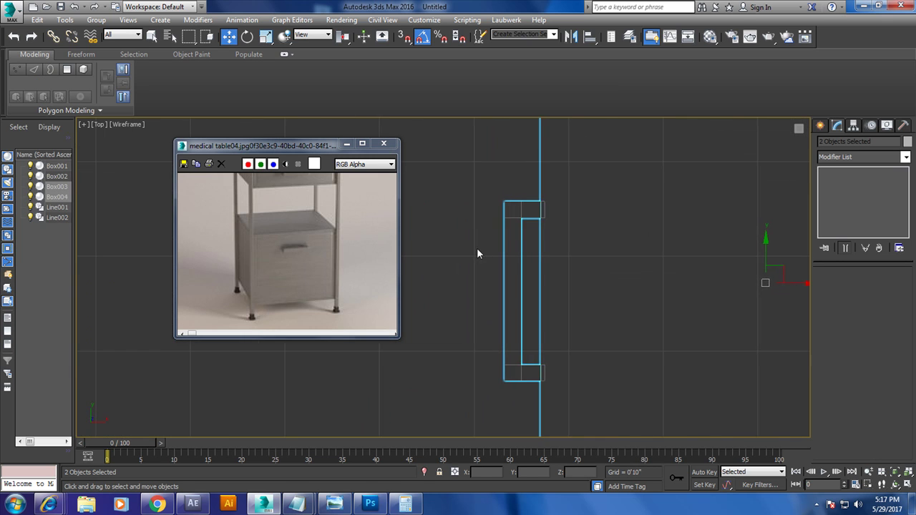
middle_drag(477, 248, 604, 293)
scroll(605, 293, down, 4)
scroll(550, 308, down, 3)
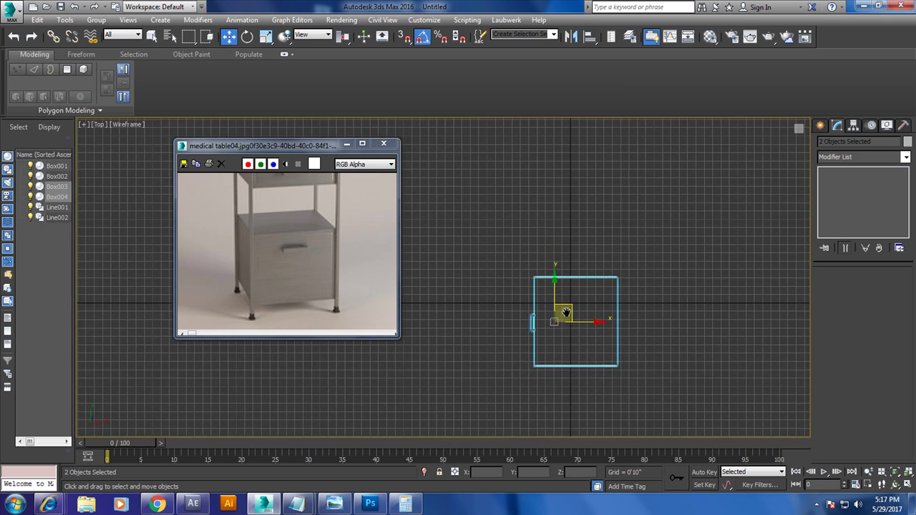
scroll(573, 322, up, 2)
middle_drag(572, 322, 621, 324)
scroll(616, 322, up, 2)
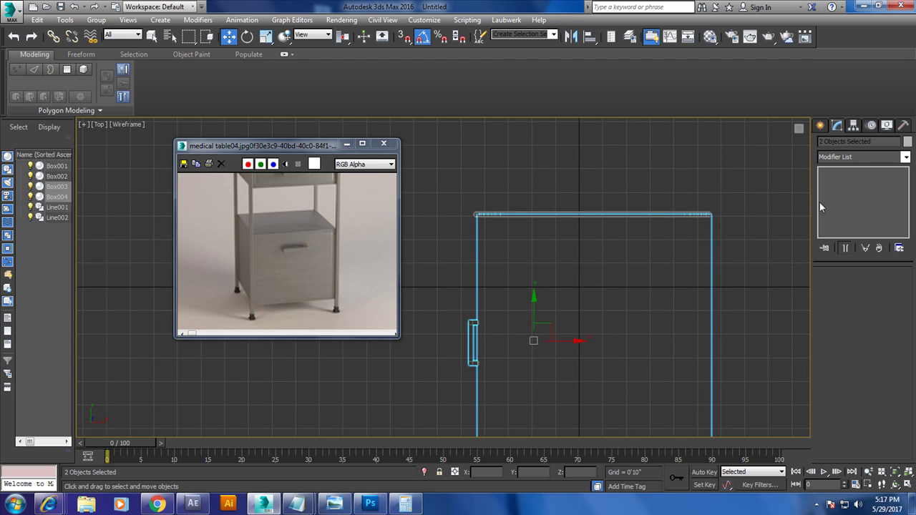
click(820, 126)
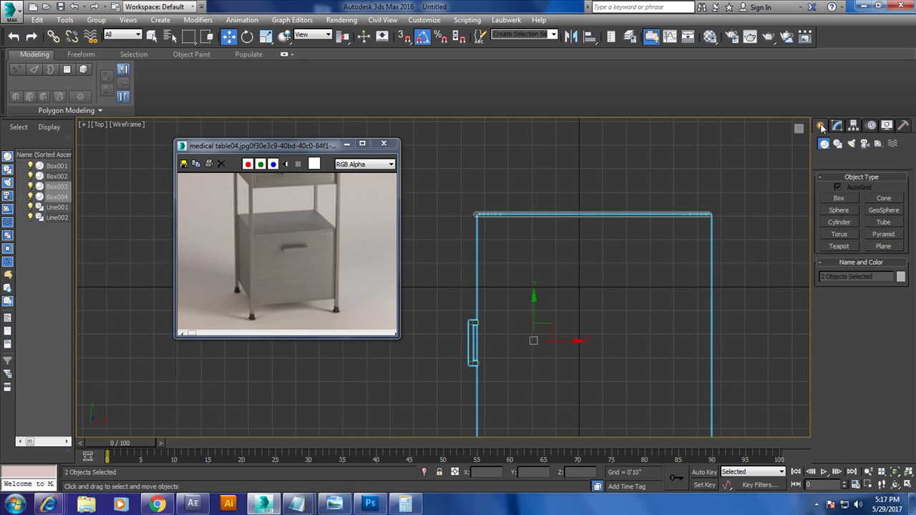
Draw a small cylinder foot, Cylinder001, at the cabinet corner in the Top view
click(843, 223)
scroll(612, 286, up, 2)
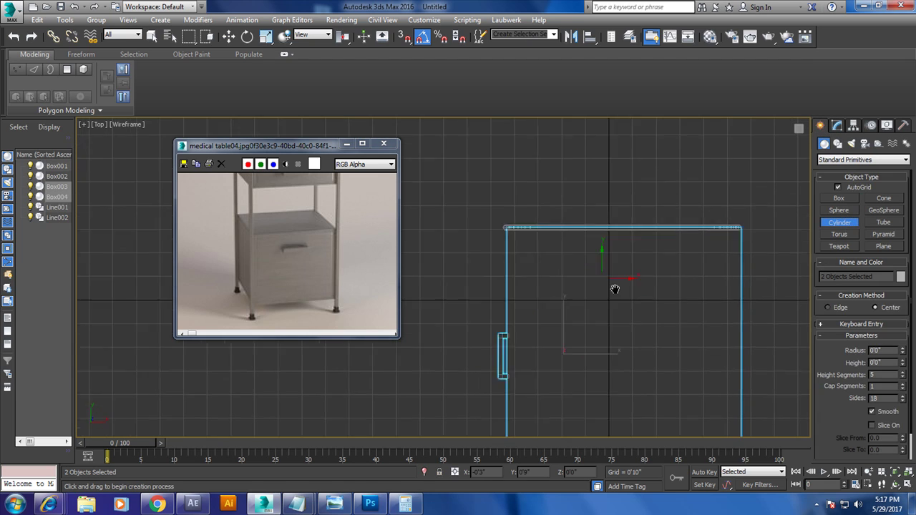
scroll(501, 264, up, 2)
scroll(530, 328, up, 1)
middle_drag(530, 328, 546, 340)
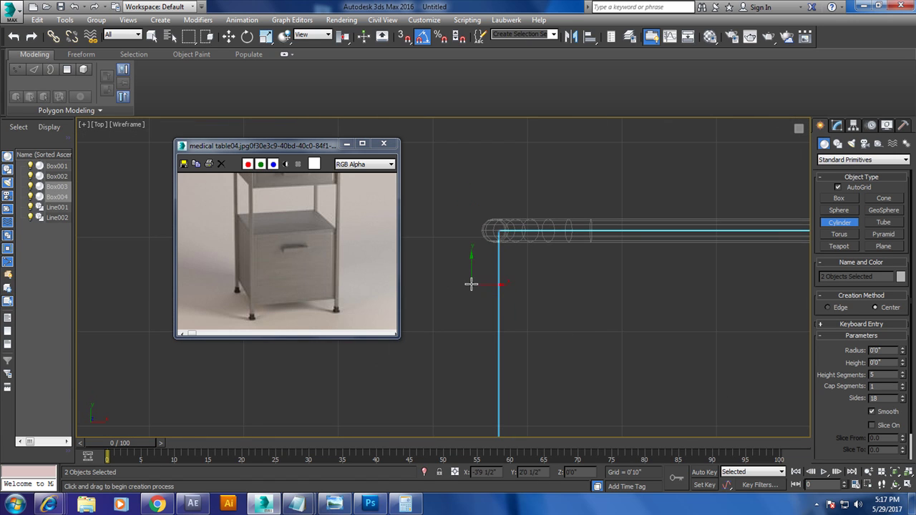
drag(471, 284, 484, 283)
click(542, 309)
key(w)
key(alt+w)
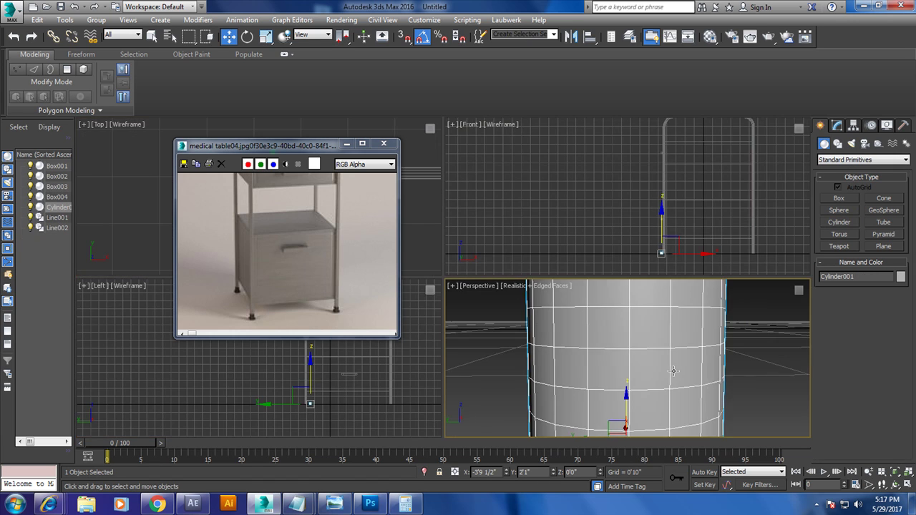
key(alt+w)
scroll(609, 334, down, 5)
alt+middle_drag(610, 334, 601, 330)
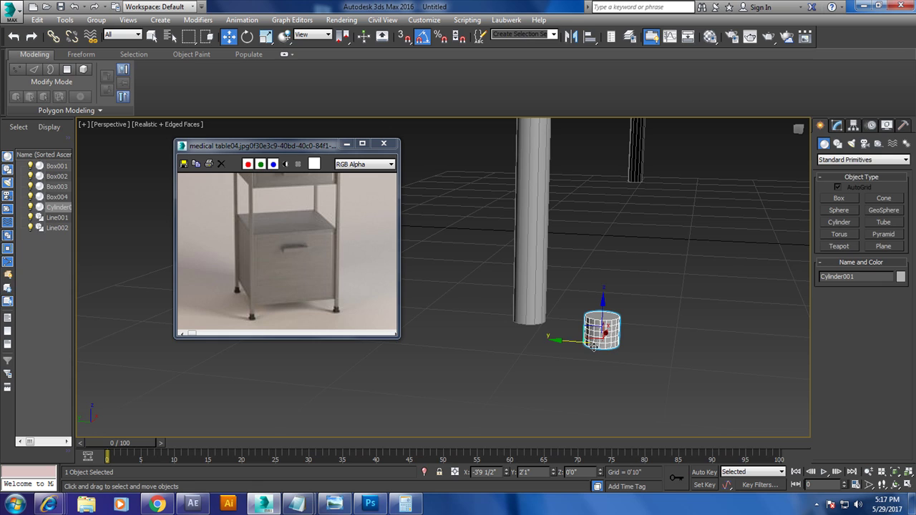
Add a Taper modifier to Cylinder001 with Amount -0.72 and Curve -0.93
click(837, 126)
click(905, 157)
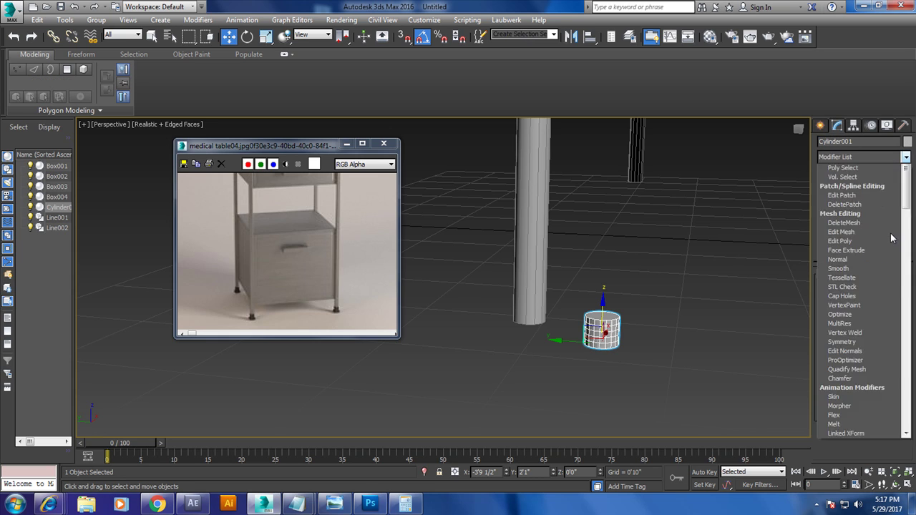
scroll(877, 209, down, 4)
scroll(877, 207, down, 10)
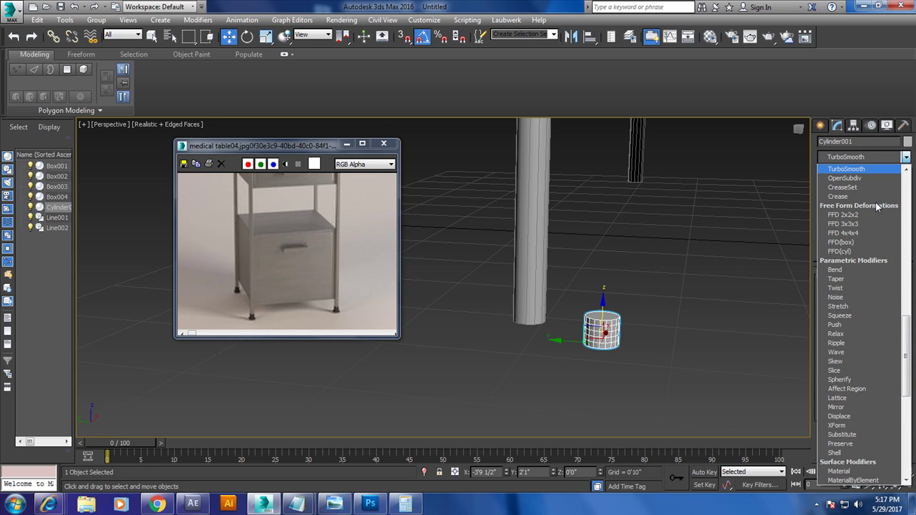
scroll(865, 194, down, 4)
click(847, 170)
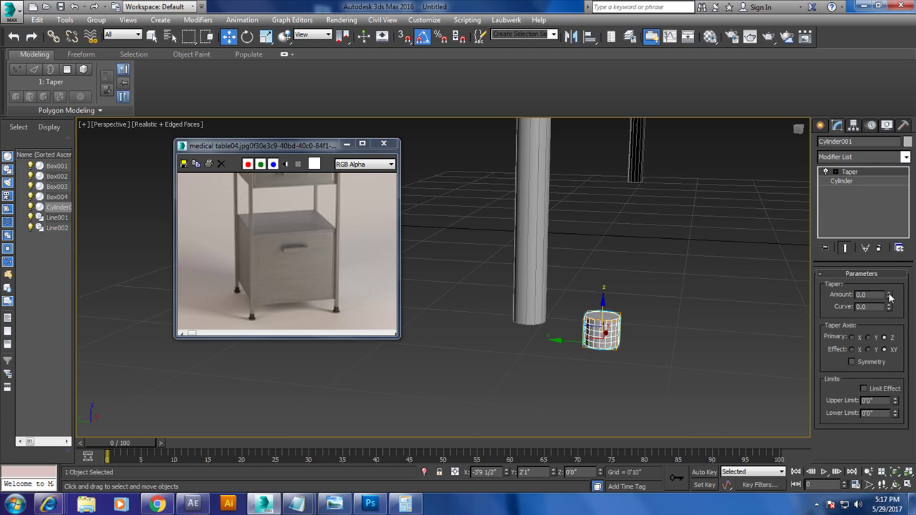
mouse_move(889, 297)
mouse_down()
mouse_move(884, 264)
mouse_move(908, 360)
mouse_up()
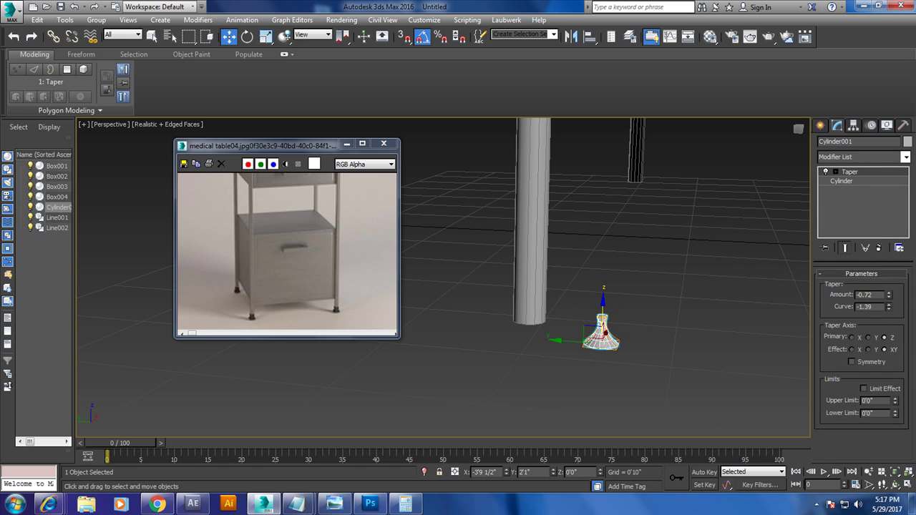
Scale up the bell-shaped foot and move it toward the base of the leg
key(r)
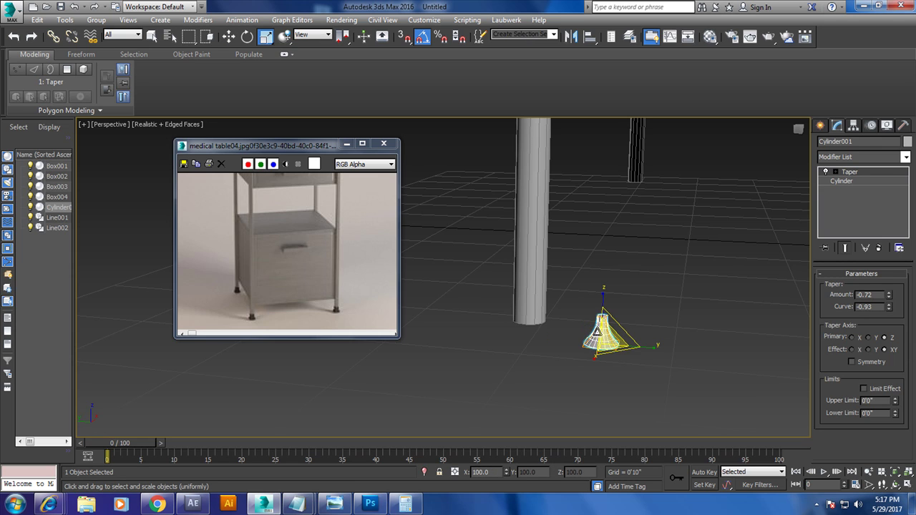
drag(603, 337, 569, 295)
key(w)
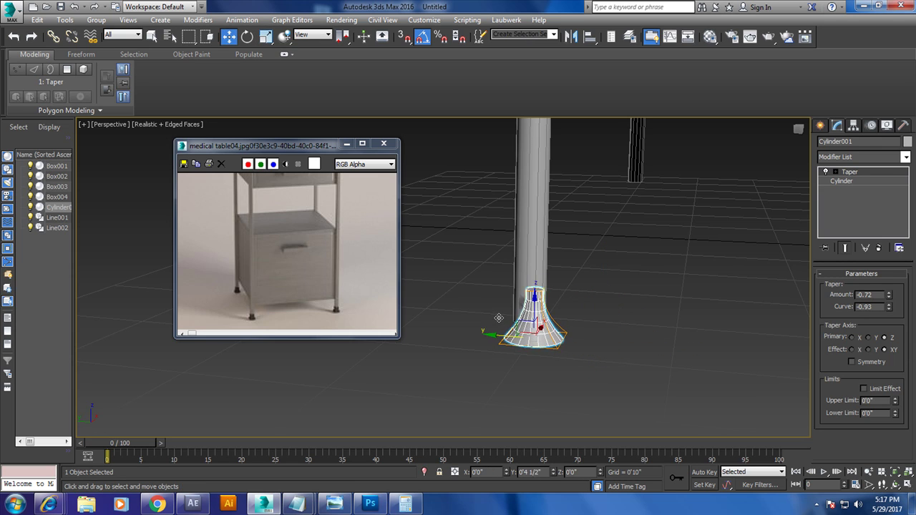
drag(569, 341, 501, 338)
Position the foot along X under the front leg, near X -3'7", Y 2'6 1/2"
key(alt+w)
right_click(354, 133)
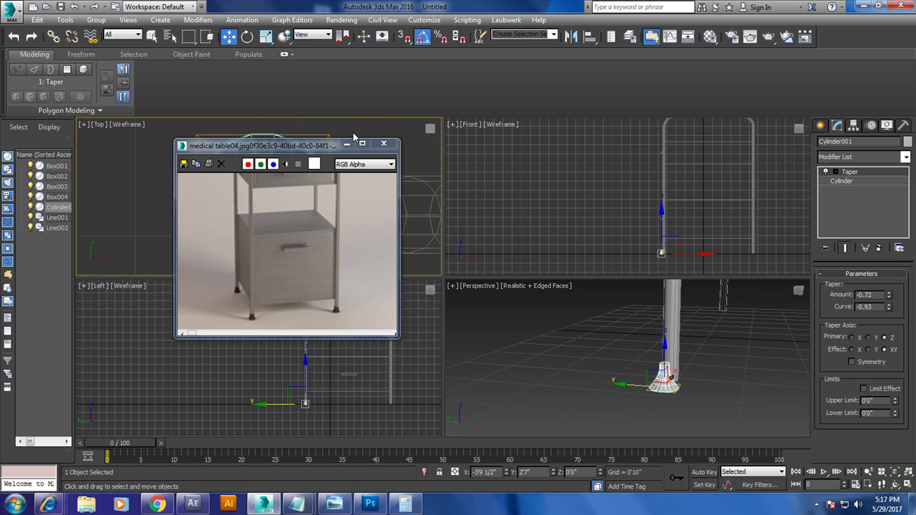
key(alt+w)
key(z)
scroll(657, 290, down, 5)
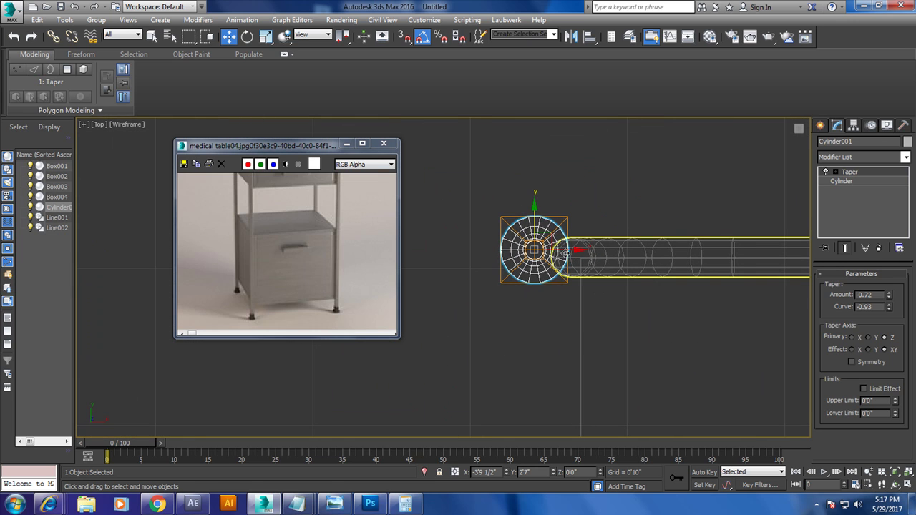
drag(575, 266, 625, 267)
key(alt+w)
key(alt+w)
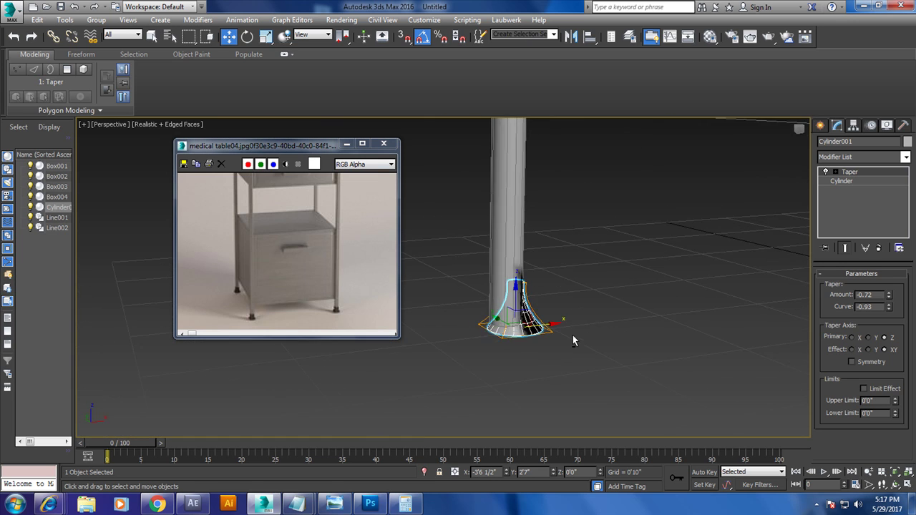
drag(548, 327, 533, 327)
mouse_move(543, 322)
alt+middle_down()
mouse_move(610, 308)
mouse_move(634, 314)
alt+middle_up()
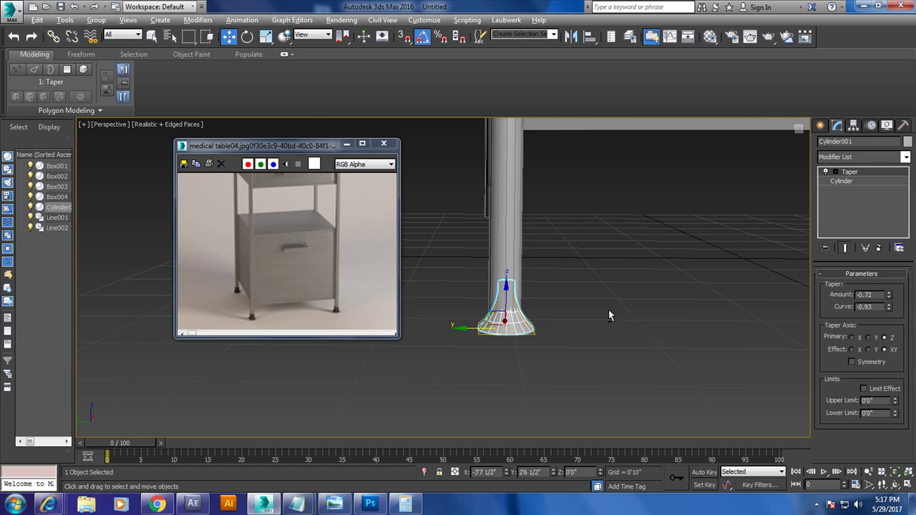
alt+middle_drag(608, 309, 569, 325)
Scale the foot uniformly to 120% and reselect it
key(r)
drag(505, 319, 505, 301)
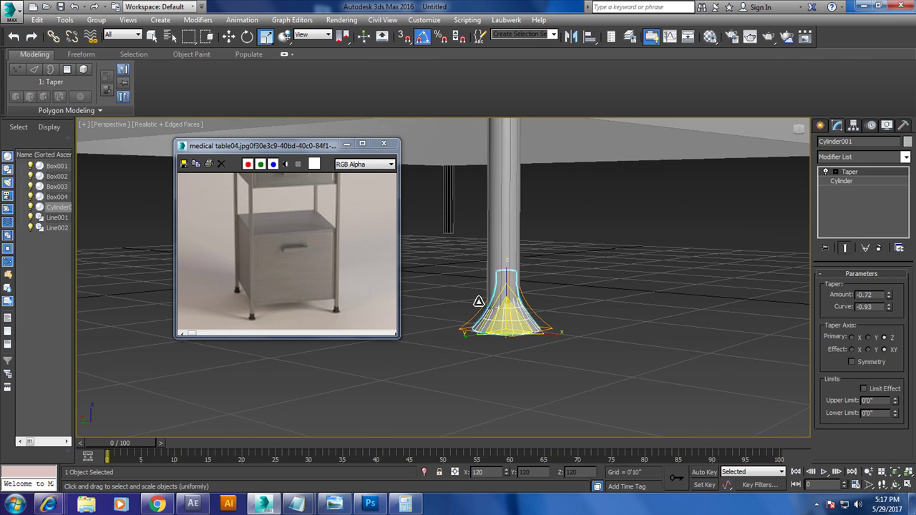
key(w)
mouse_move(505, 303)
alt+middle_down()
mouse_move(463, 333)
mouse_move(635, 327)
mouse_move(597, 337)
mouse_move(597, 363)
mouse_move(497, 359)
alt+middle_up()
click(616, 326)
click(554, 347)
key(alt+w)
key(alt+w)
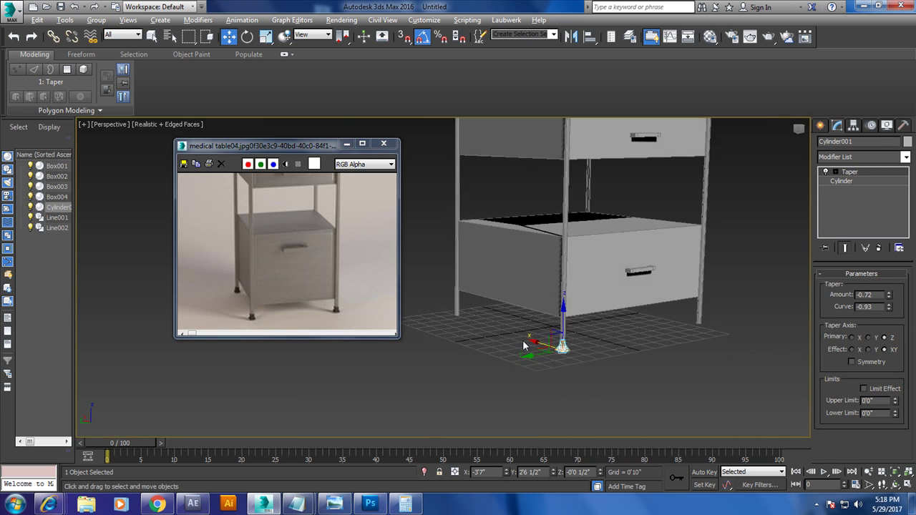
Clone the foot as a Copy and place it under the second leg
shift+drag(497, 359, 738, 371)
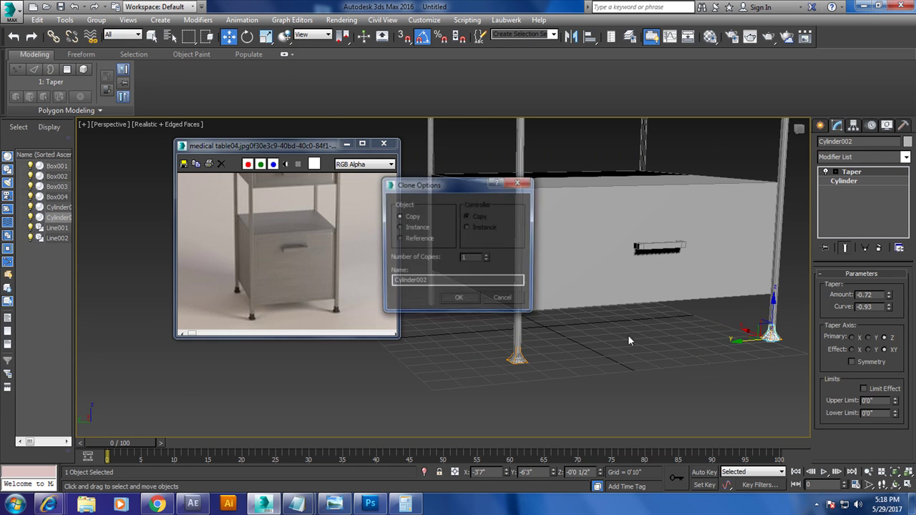
click(450, 299)
key(z)
scroll(629, 358, down, 3)
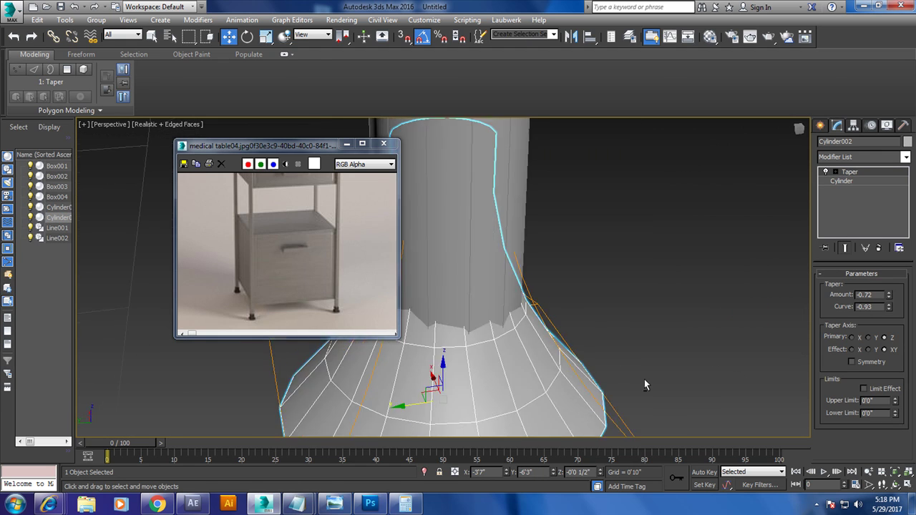
scroll(610, 335, down, 3)
mouse_move(460, 313)
alt+middle_down()
mouse_move(347, 286)
mouse_move(754, 361)
mouse_move(556, 377)
alt+middle_up()
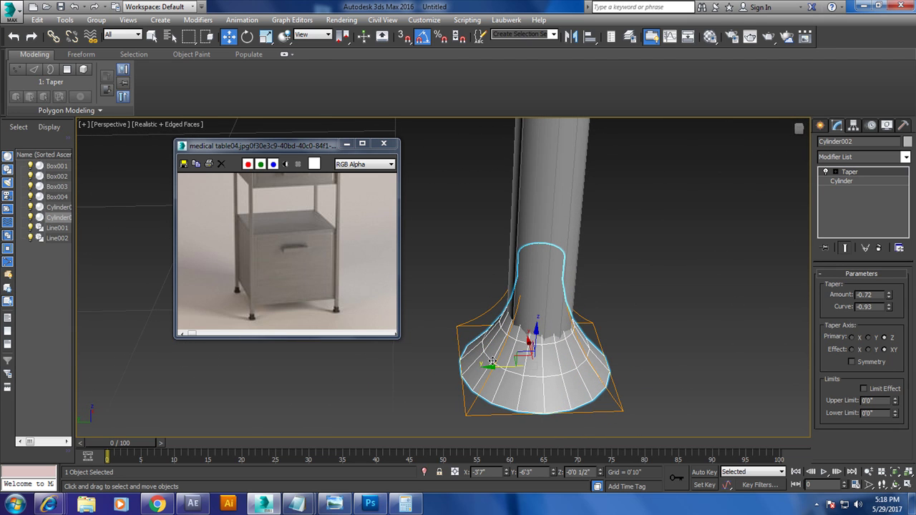
drag(495, 365, 499, 366)
alt+middle_drag(499, 366, 504, 345)
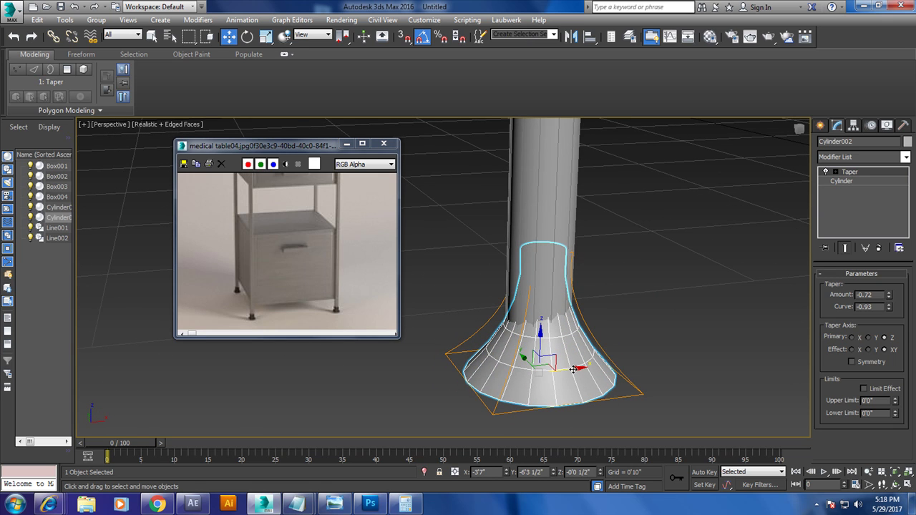
scroll(573, 368, down, 5)
scroll(586, 335, down, 4)
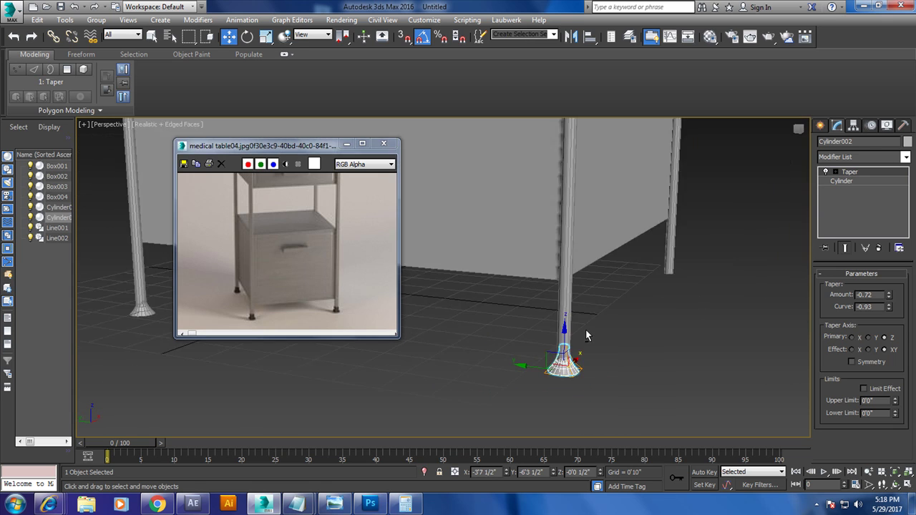
scroll(586, 335, down, 3)
mouse_move(585, 335)
alt+middle_down()
mouse_move(505, 328)
mouse_move(676, 345)
alt+middle_up()
Copy both feet under the remaining two legs, up to Cylinder004, and nudge one into place
ctrl+click(492, 316)
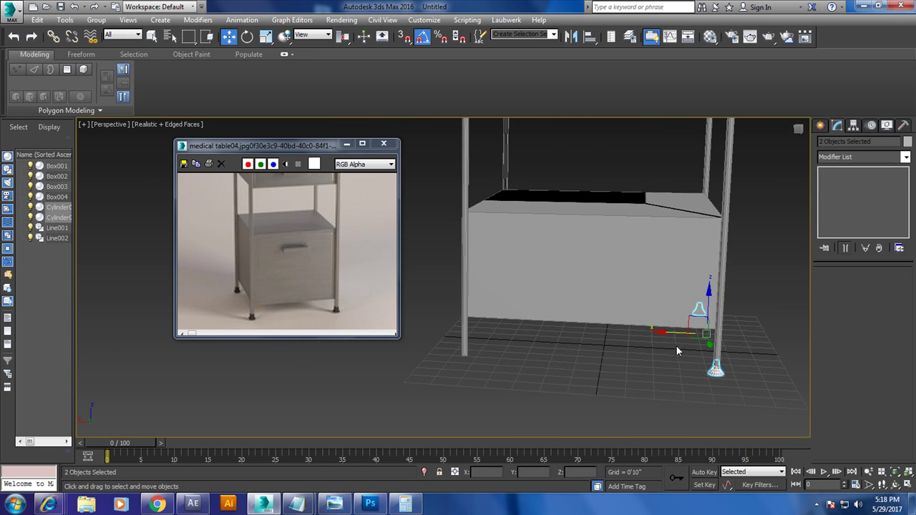
shift+drag(667, 331, 446, 338)
click(466, 306)
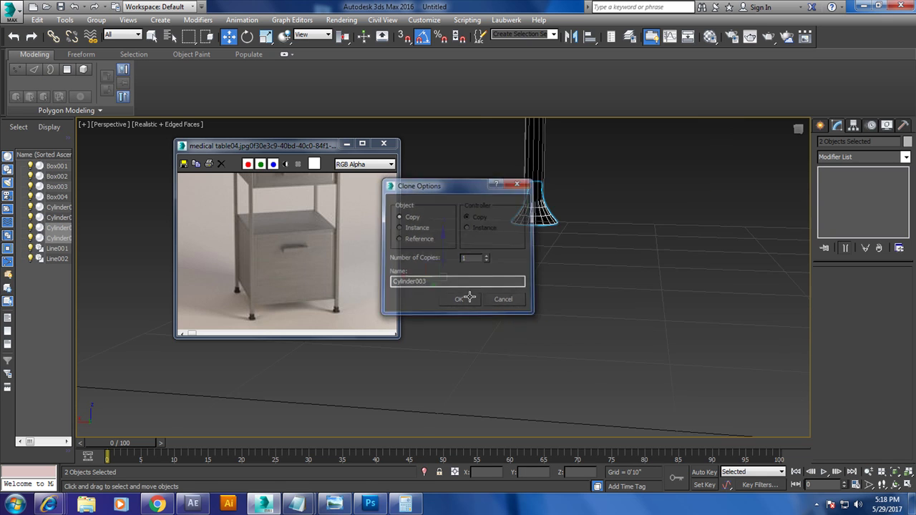
mouse_move(468, 309)
alt+middle_down()
mouse_move(533, 327)
mouse_move(560, 290)
mouse_move(636, 322)
mouse_move(613, 314)
mouse_move(636, 339)
mouse_move(456, 312)
mouse_move(566, 322)
mouse_move(425, 309)
alt+middle_up()
click(613, 315)
click(428, 295)
alt+middle_drag(479, 294, 439, 287)
drag(431, 294, 429, 294)
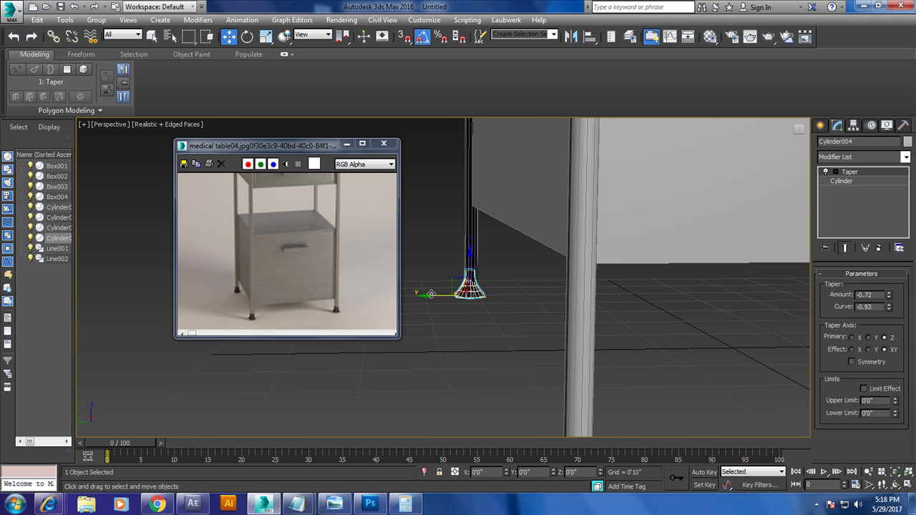
scroll(619, 266, down, 5)
mouse_move(619, 267)
alt+middle_down()
mouse_move(640, 264)
mouse_move(653, 289)
mouse_move(640, 362)
mouse_move(445, 143)
alt+middle_up()
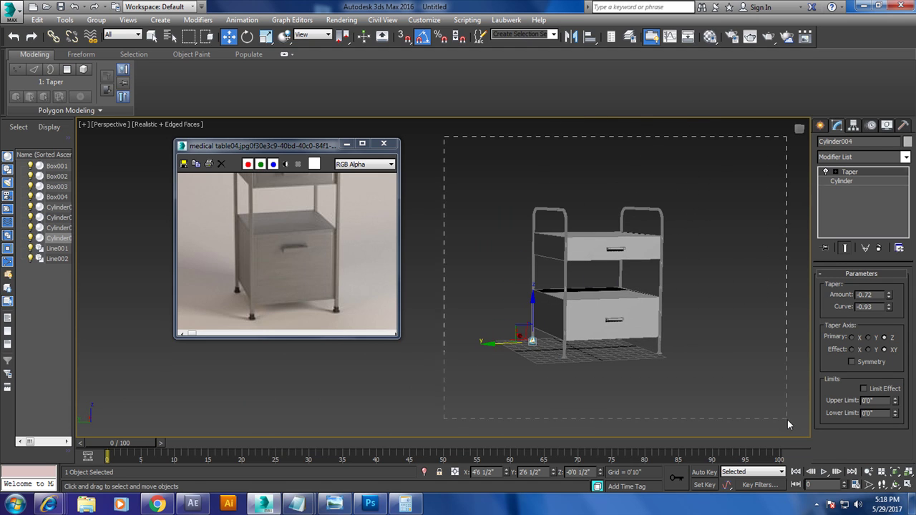
Select all ten cart parts and group them as Group001
drag(787, 419, 786, 420)
click(101, 21)
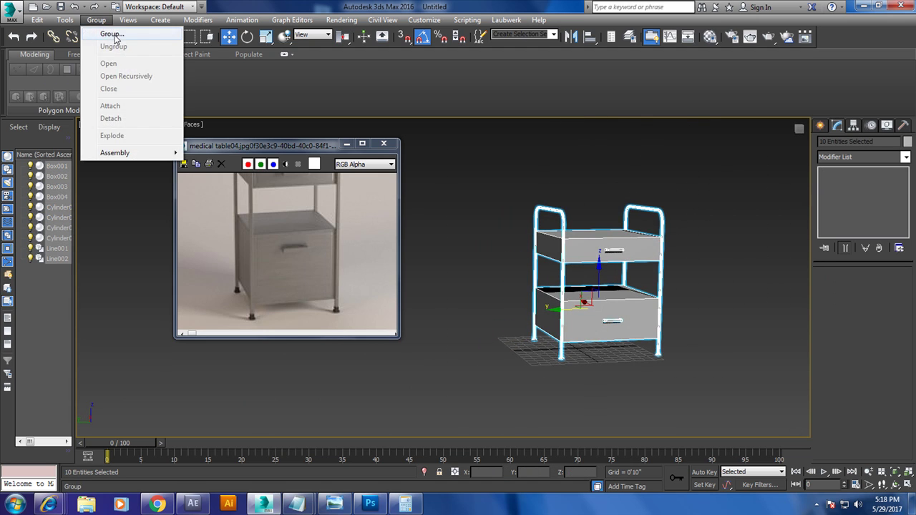
click(117, 33)
click(472, 272)
click(475, 288)
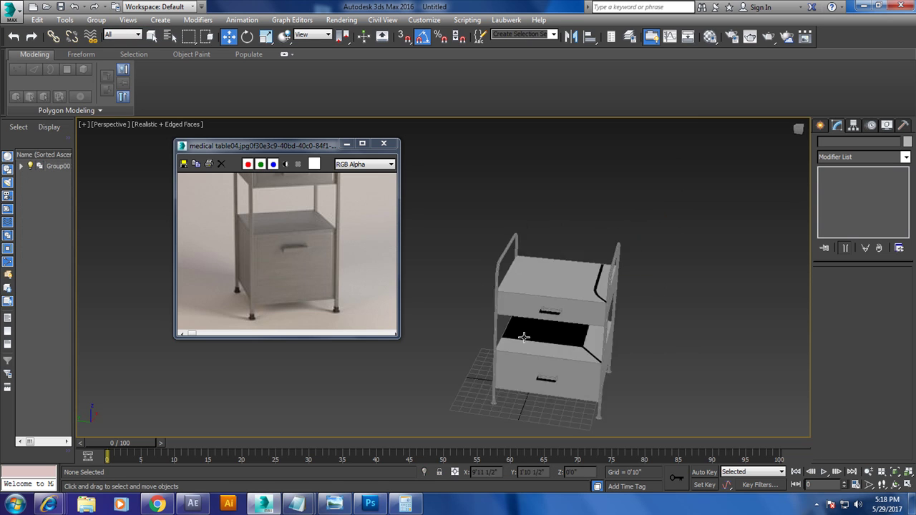
mouse_move(475, 288)
alt+middle_down()
mouse_move(605, 251)
mouse_move(605, 301)
alt+middle_up()
Scale Group001 non-uniformly to about 91% along X and 88% along Y
click(605, 315)
key(r)
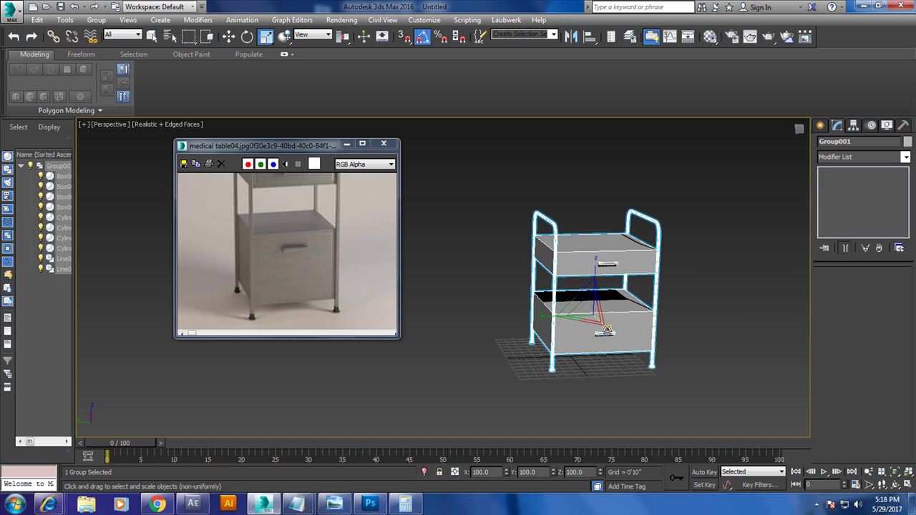
drag(606, 333, 598, 335)
mouse_move(598, 335)
alt+middle_down()
mouse_move(659, 343)
mouse_move(548, 327)
alt+middle_up()
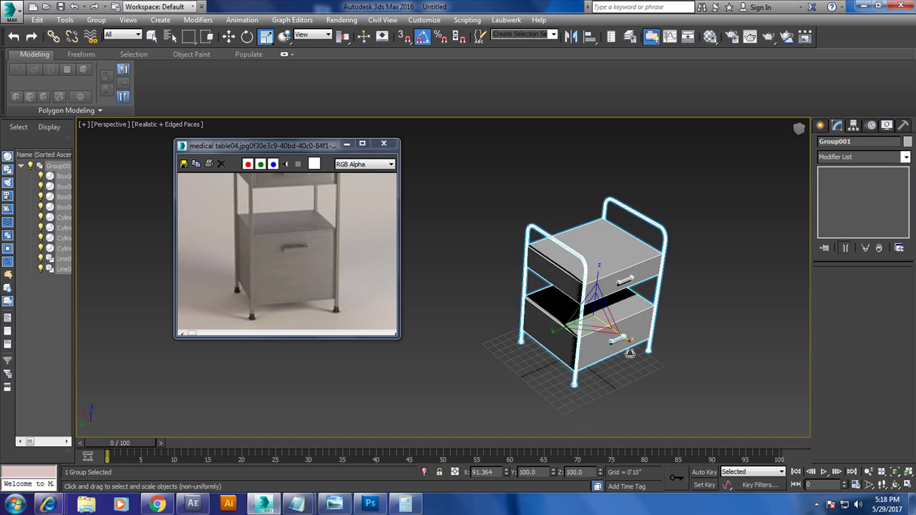
drag(549, 327, 551, 338)
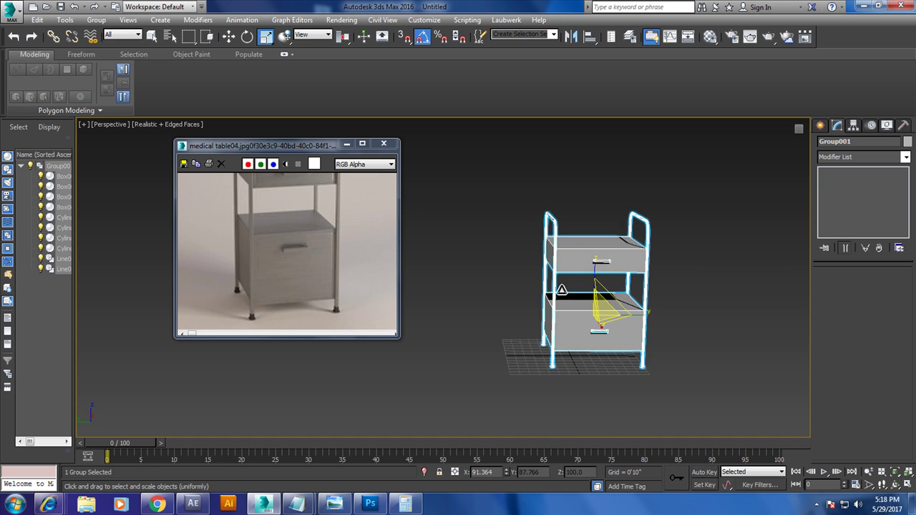
click(685, 284)
mouse_move(685, 284)
alt+middle_down()
mouse_move(689, 268)
mouse_move(705, 288)
mouse_move(684, 280)
mouse_move(672, 291)
alt+middle_up()
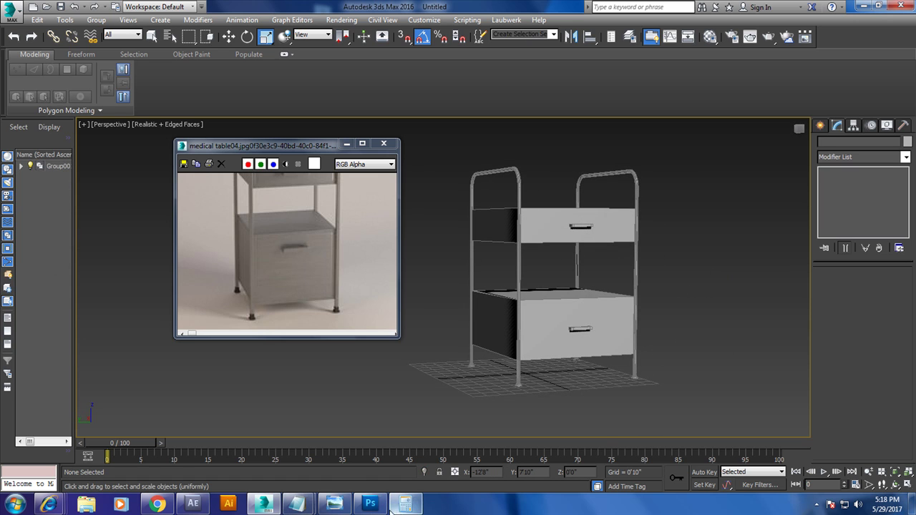
mouse_move(297, 504)
click(365, 438)
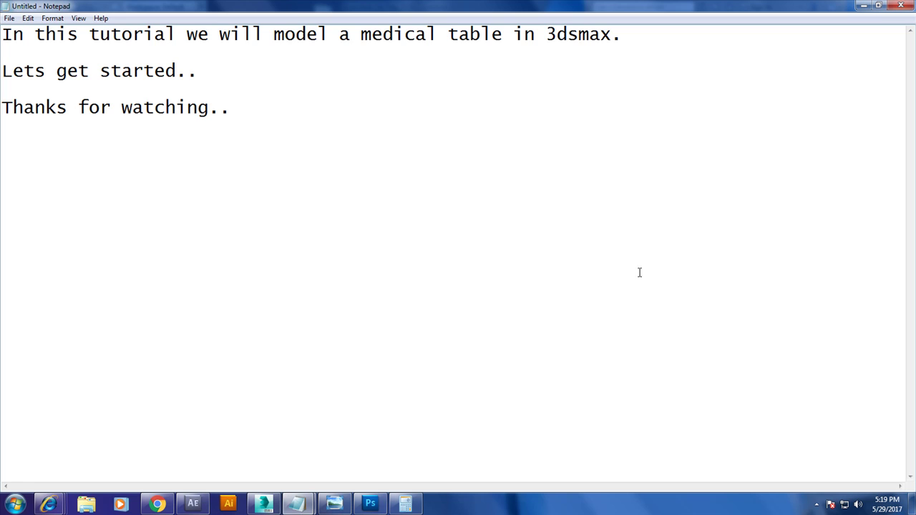
click(862, 6)
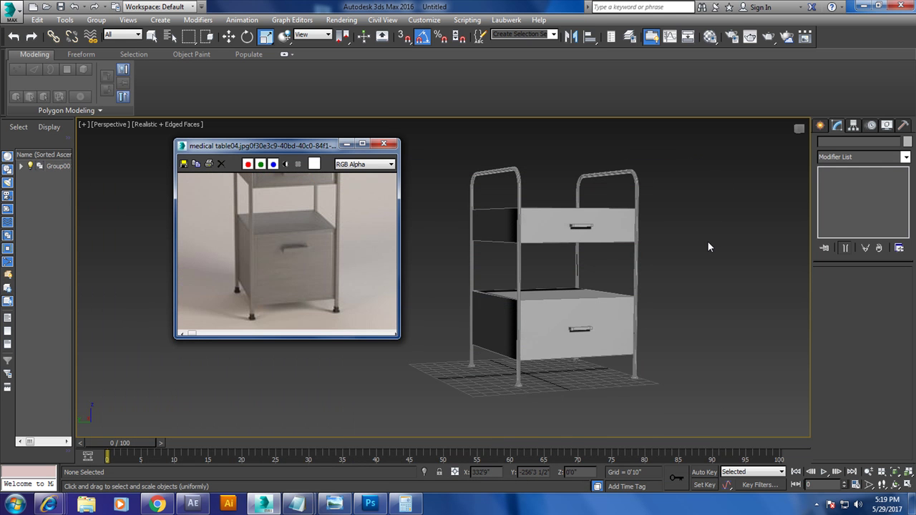